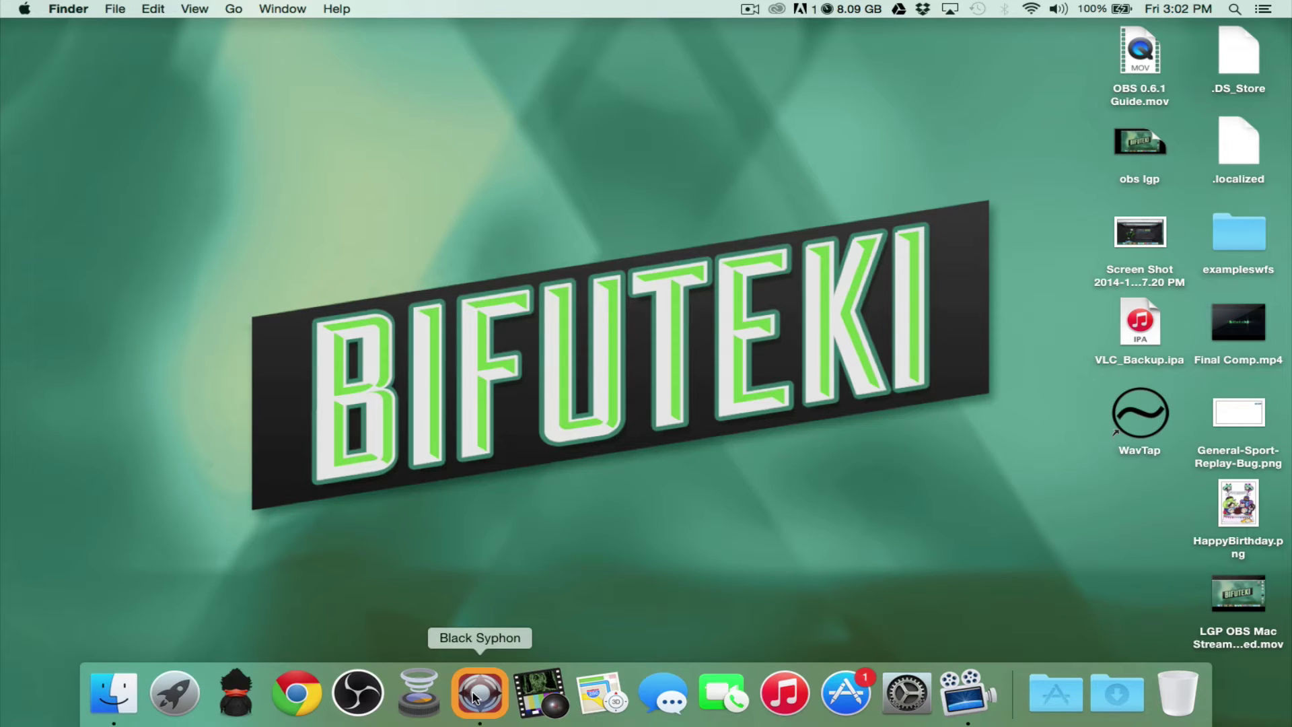
- Select Intensity Shuttle Thunderbolt as Black Syphon's input and set its mode to HD 720p 59.94
left_click(475, 697)
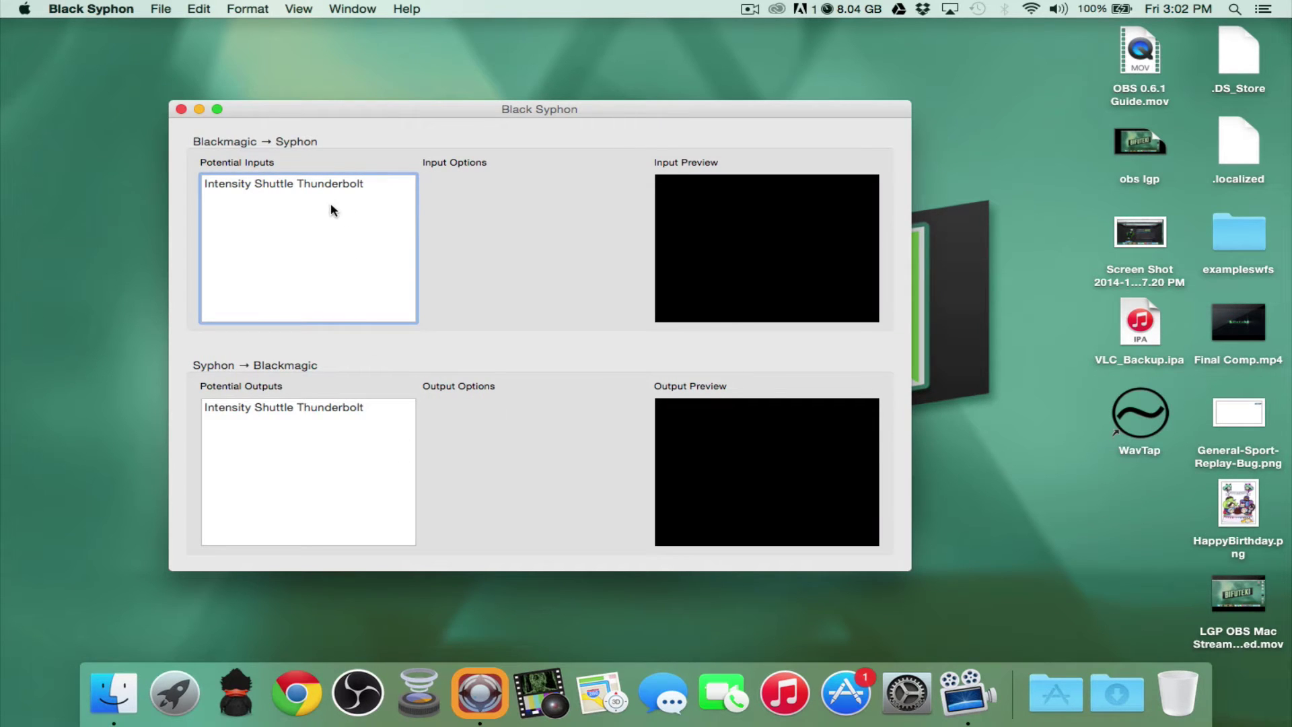
left_click(319, 191)
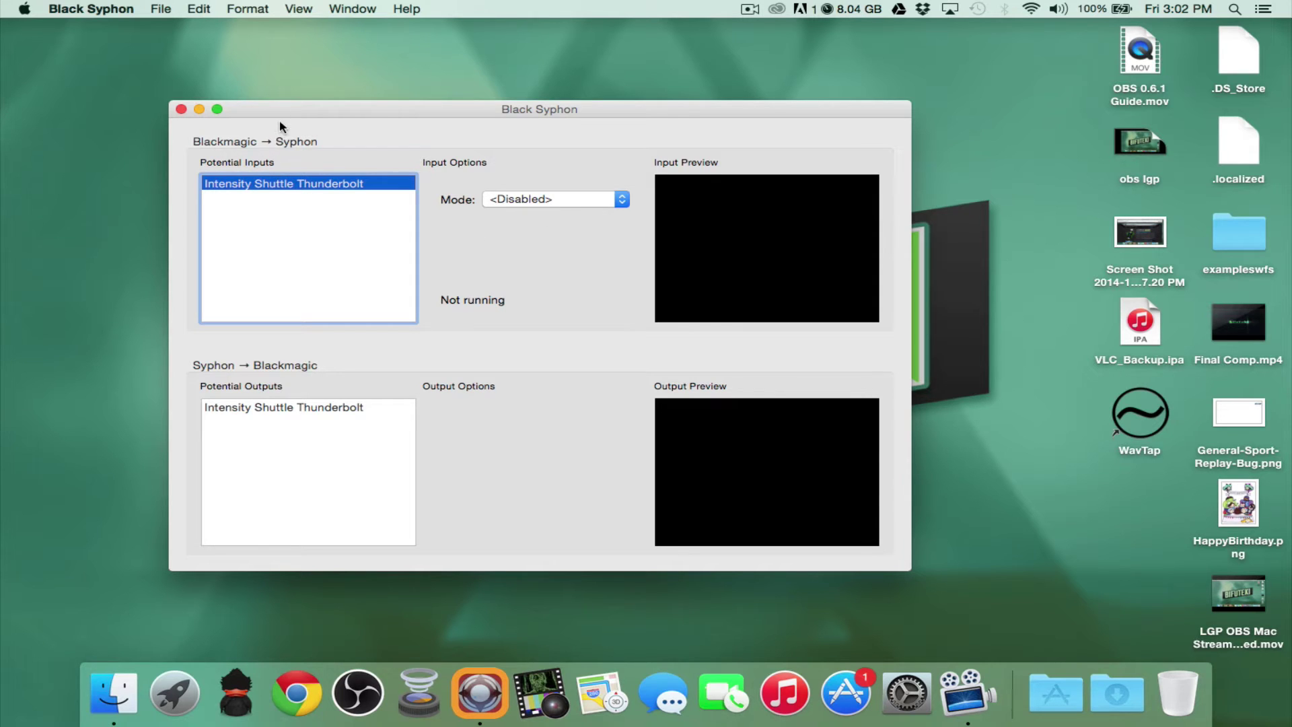
left_click_drag(263, 115, 280, 101)
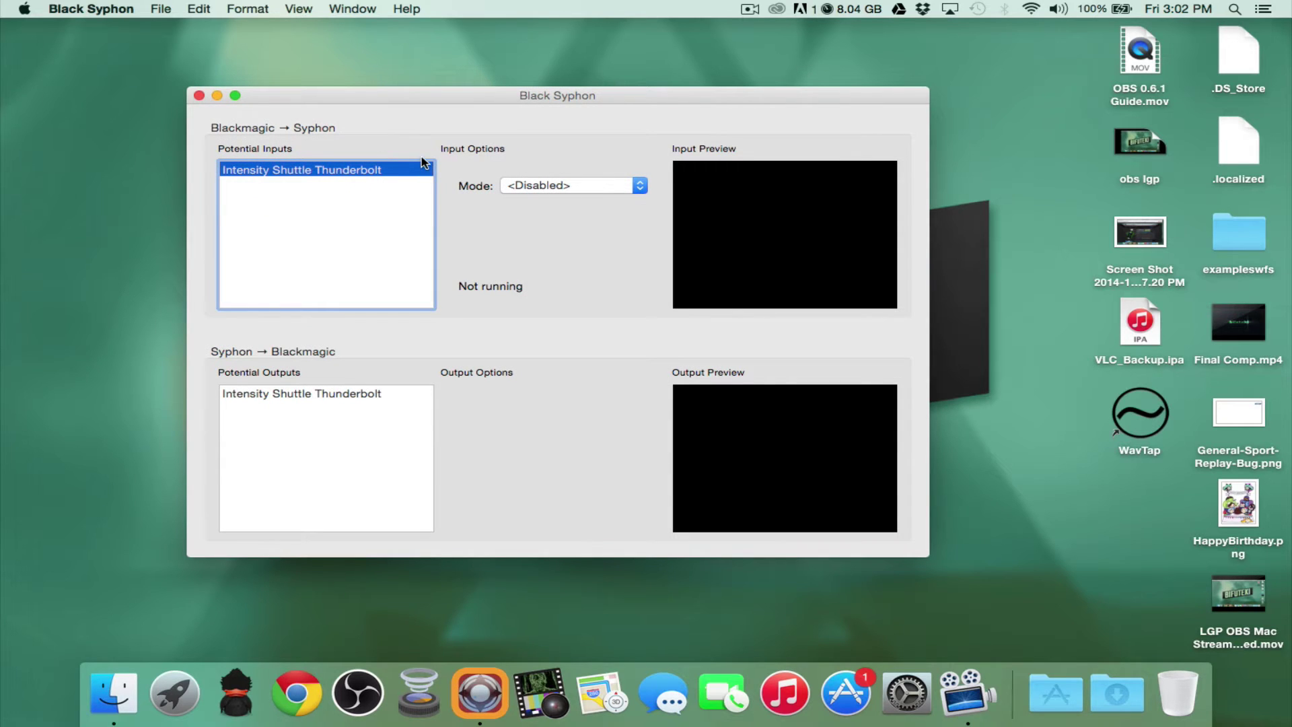
left_click(542, 185)
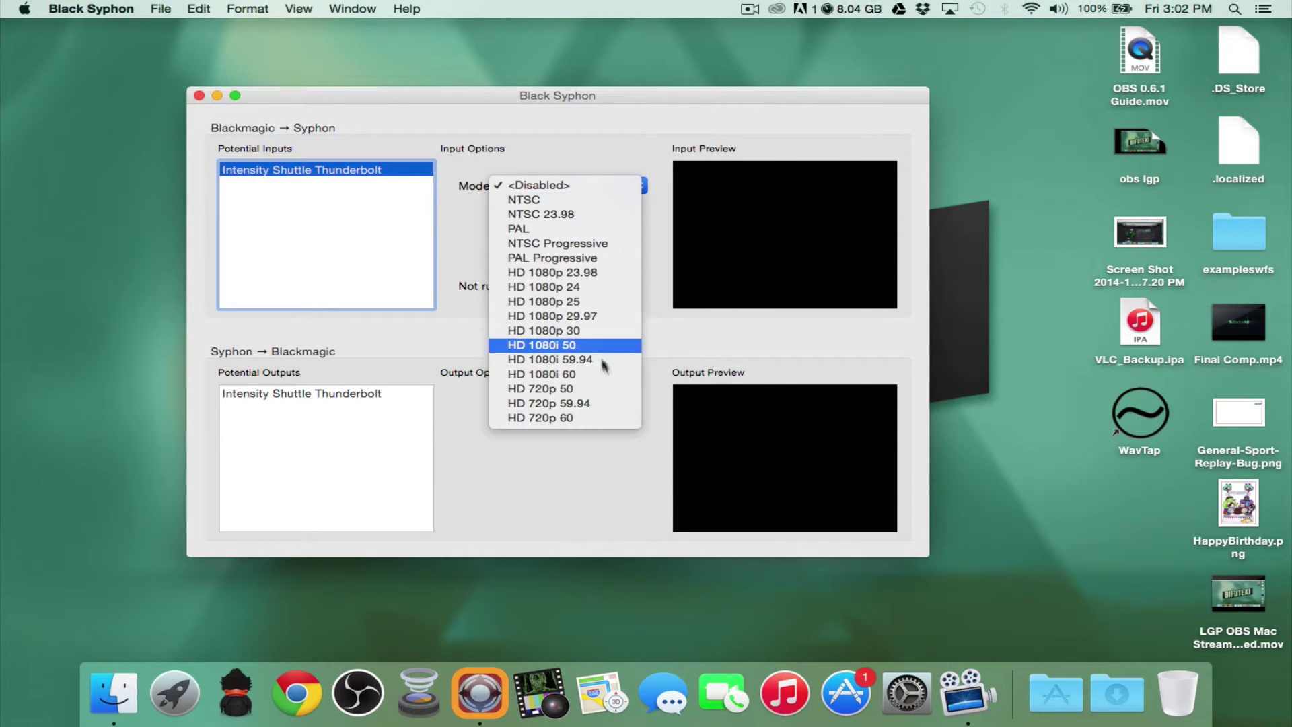
left_click(597, 406)
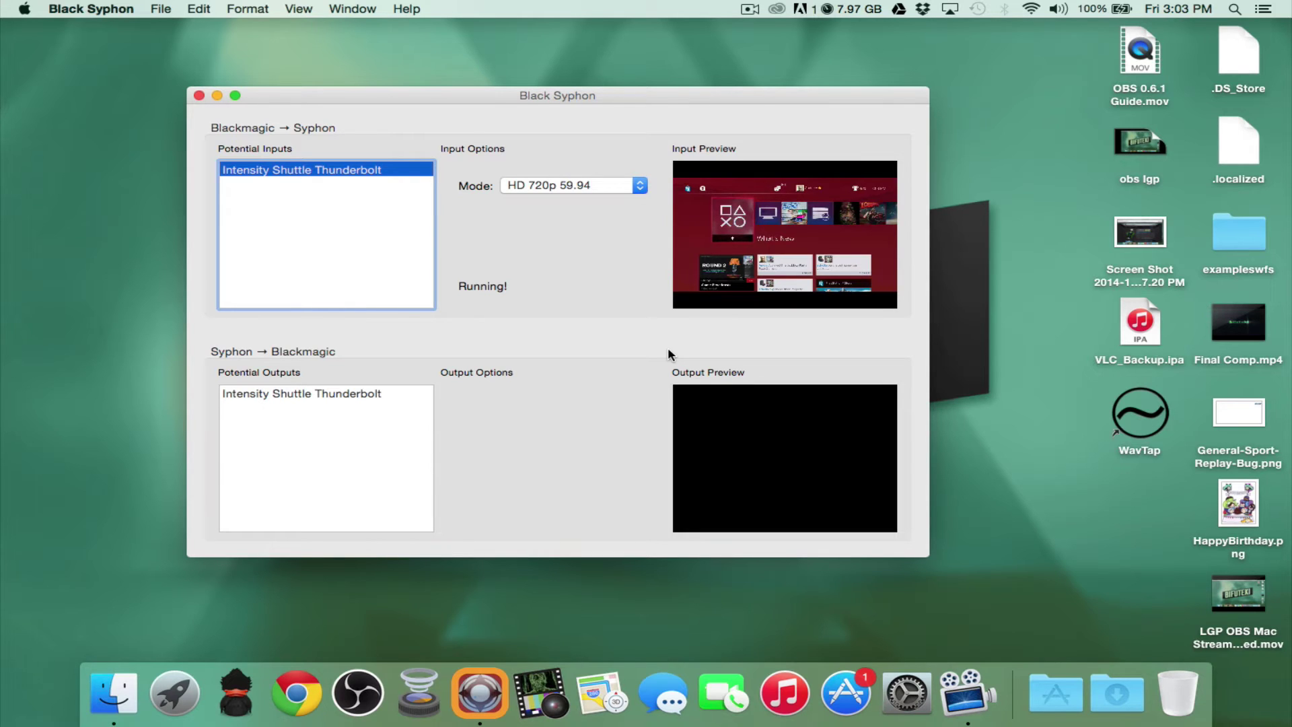
- Go to radioshack.com in Chrome
left_click(306, 717)
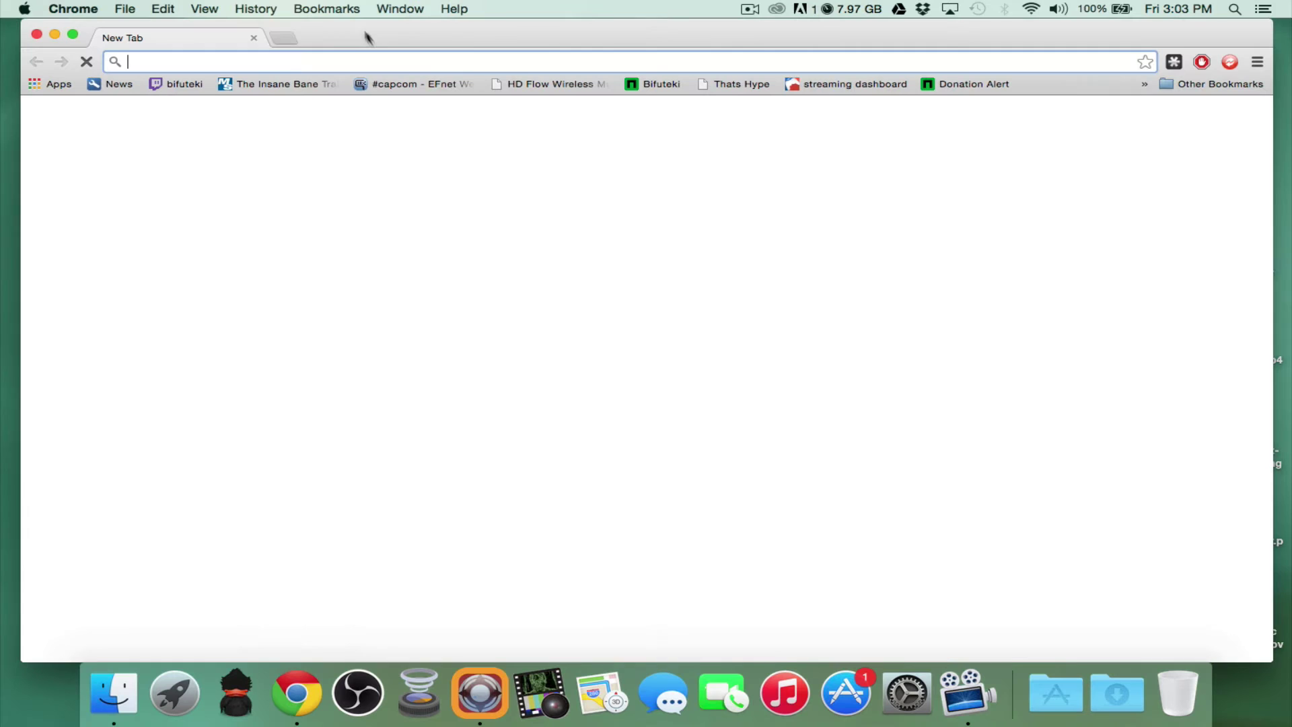
type("radioshack.com")
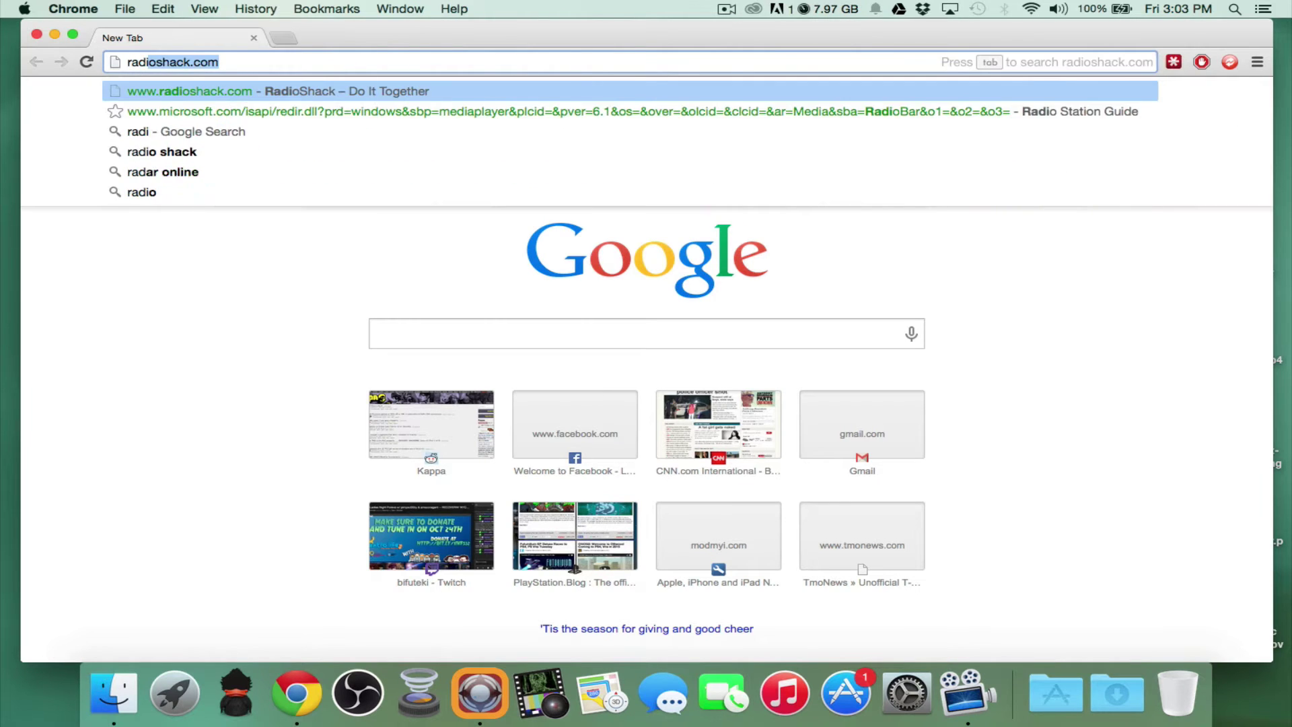
key("Return")
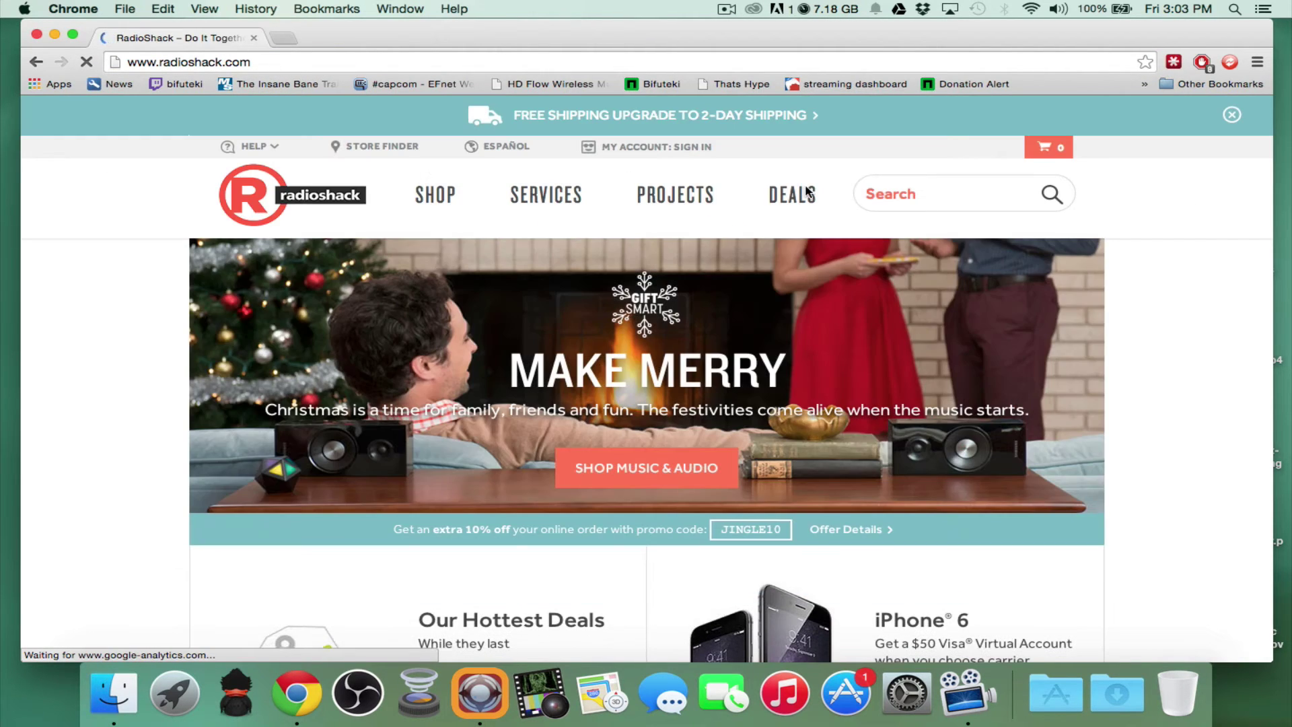
- Search RadioShack for 'RCA to 3.5' and open the PylePro RCA to 3.5mm cable page
left_click(910, 205)
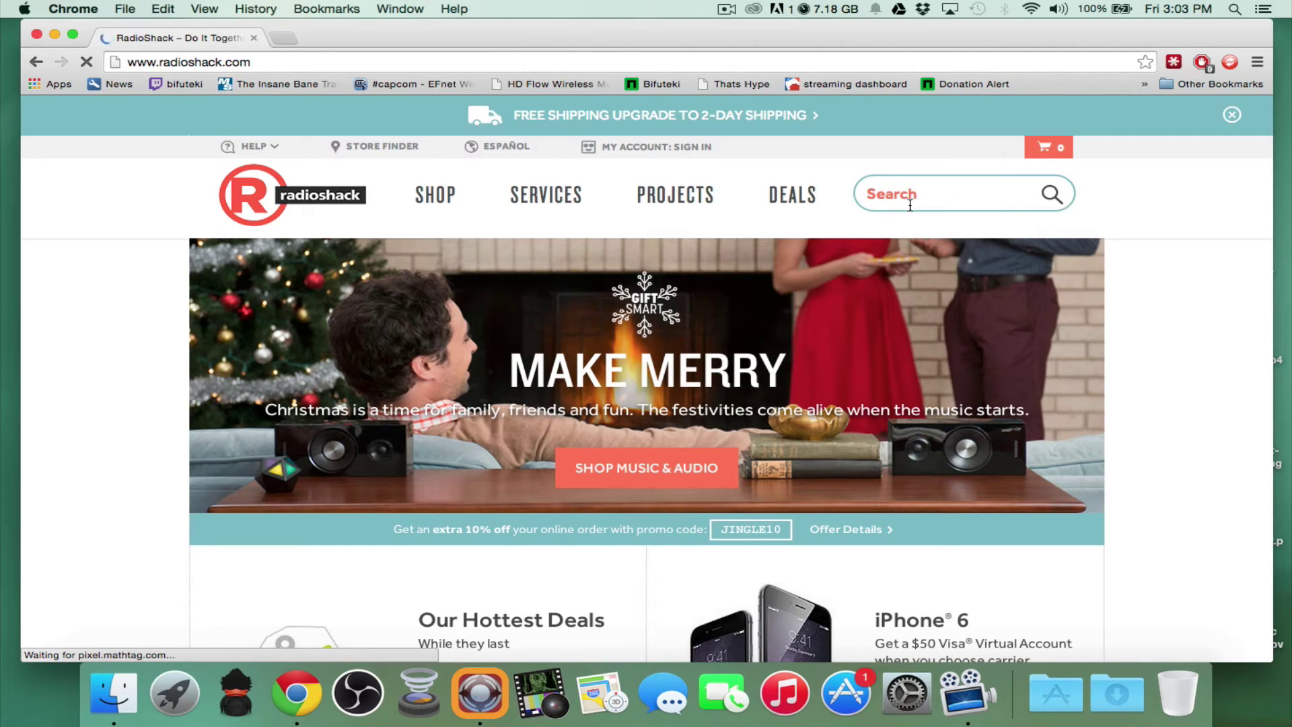
type("RCA to")
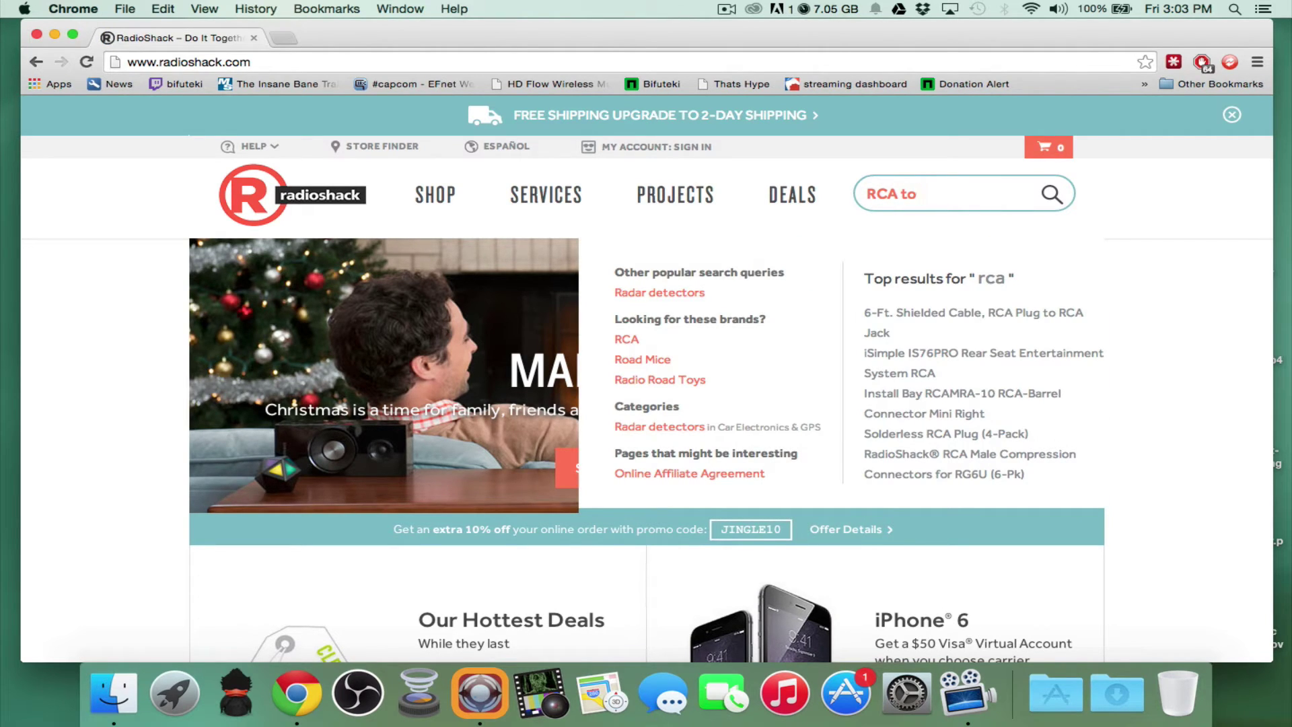
type(" ..5")
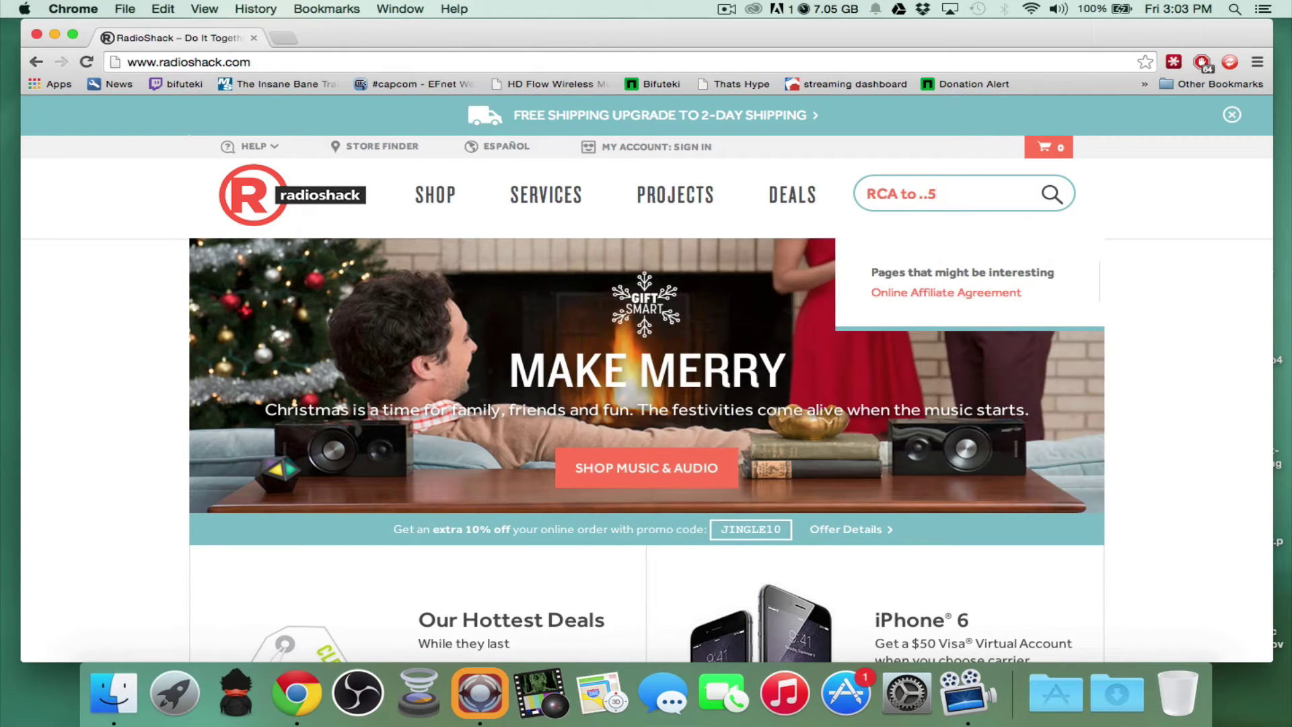
key("BackSpace")
key("BackSpace")
key("BackSpace")
key("BackSpace")
type("3.5m")
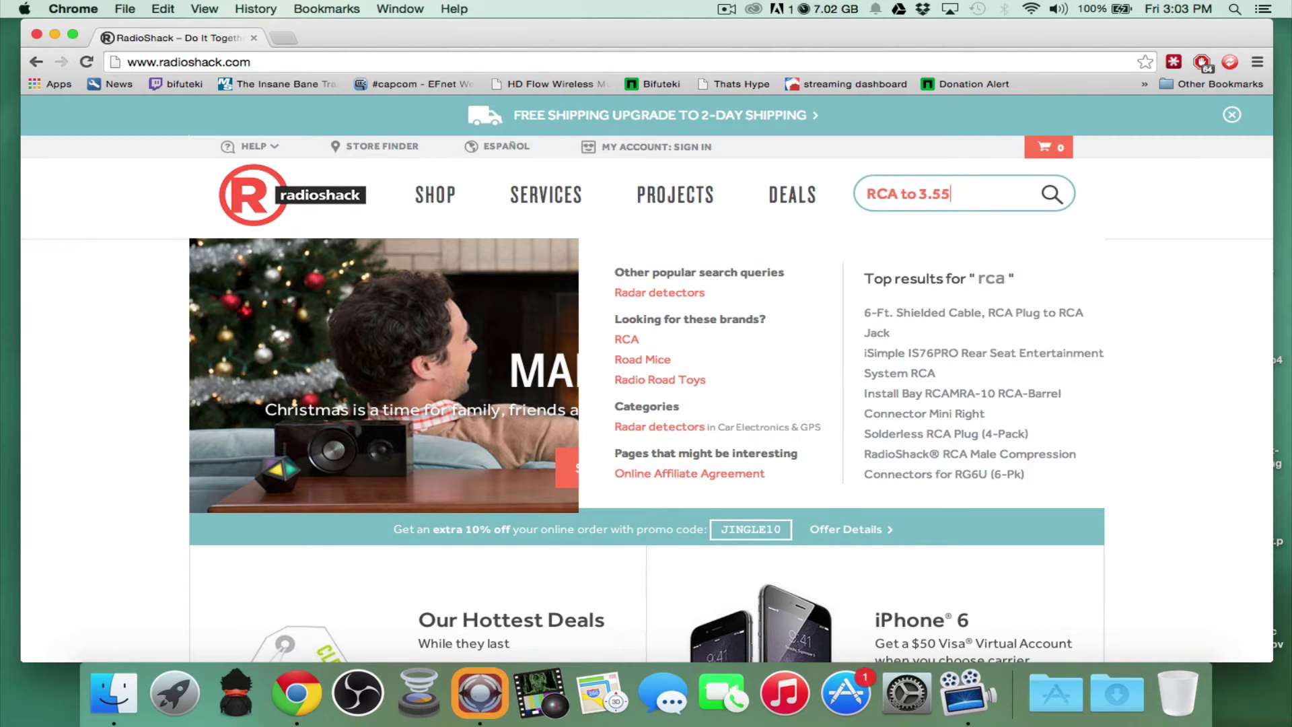
key("BackSpace")
key("Return")
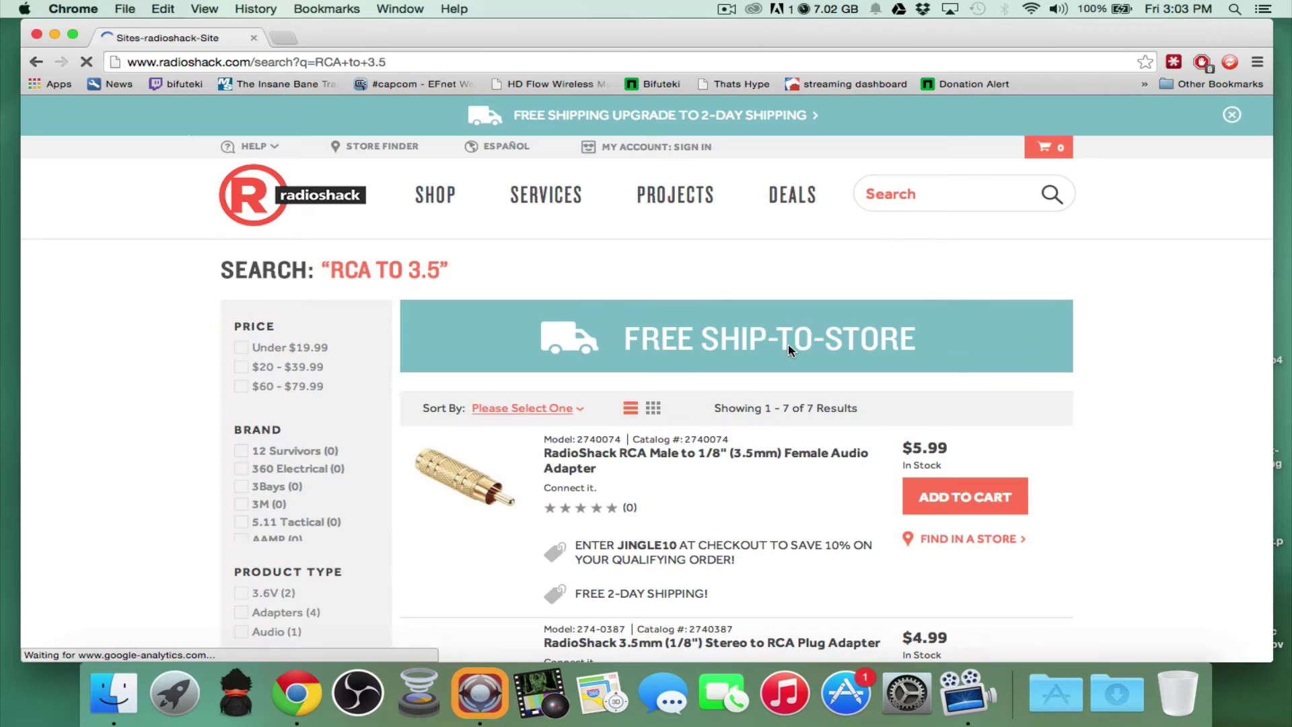
scroll(802, 465, "down", 5)
scroll(801, 464, "down", 12)
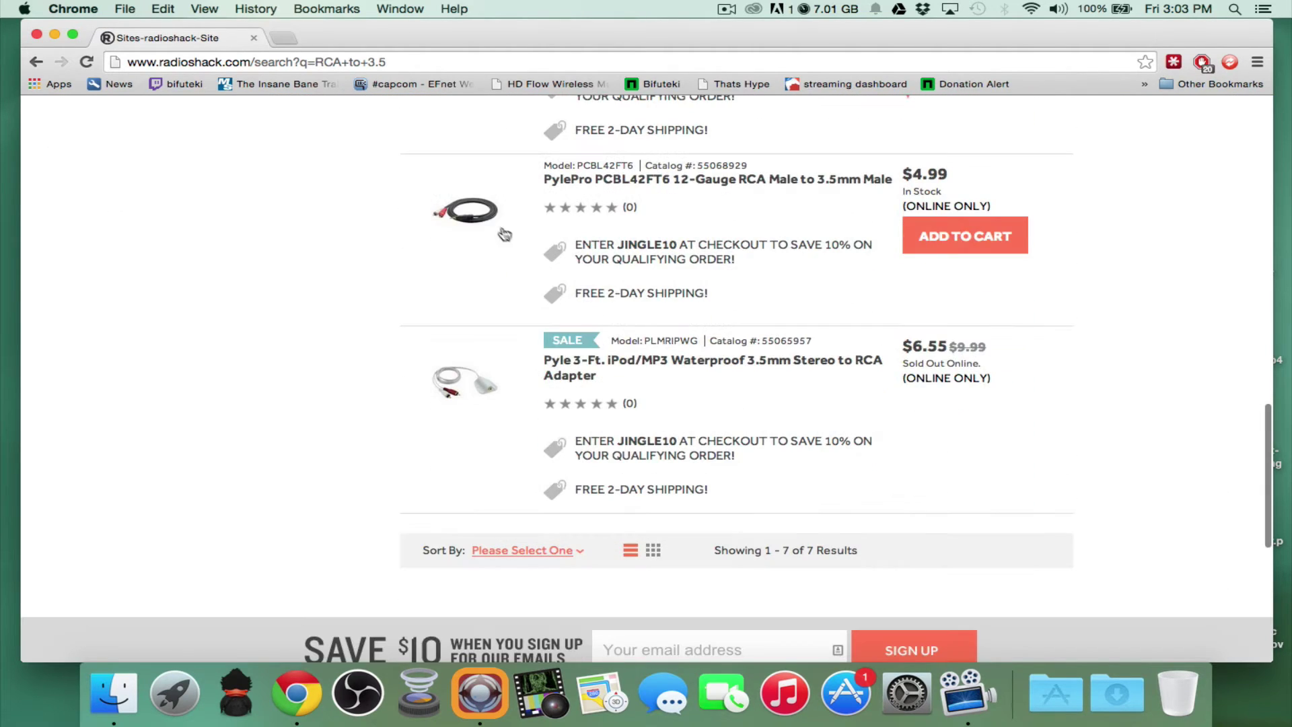
left_click(485, 220)
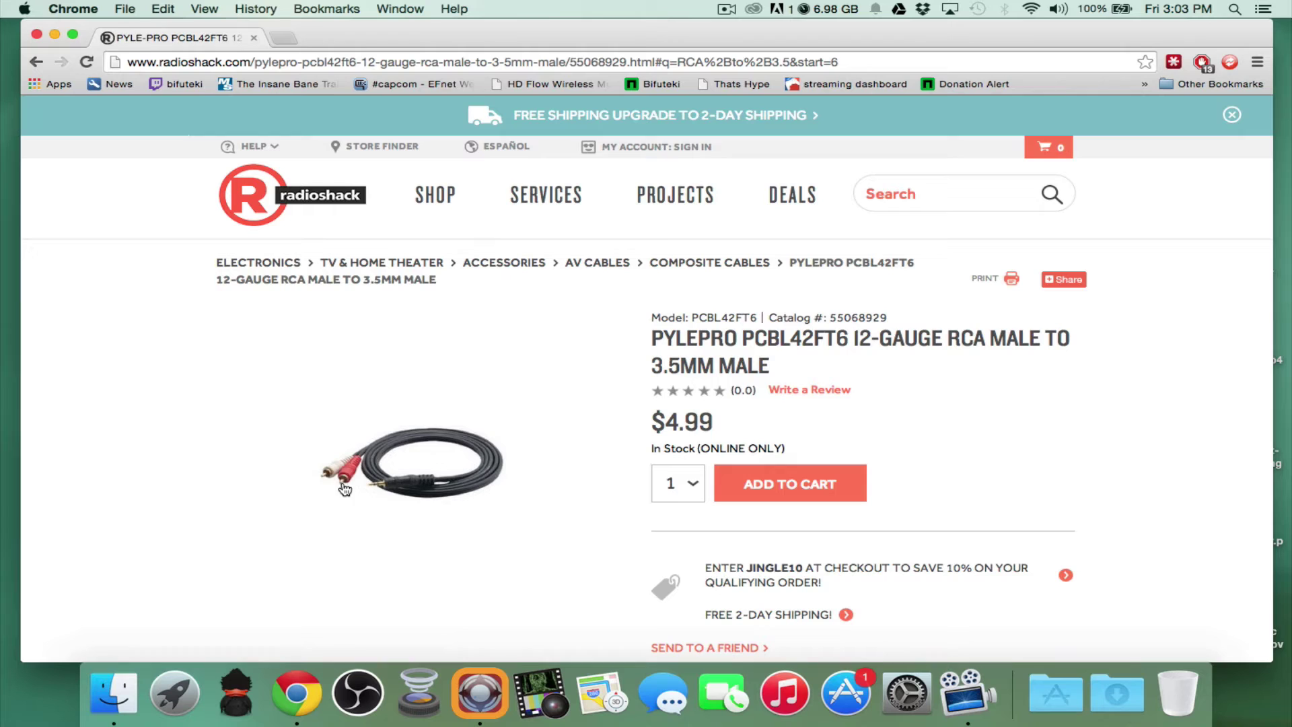
- Open bhphotovideo.com in a new Chrome tab
left_click(289, 40)
type("bl")
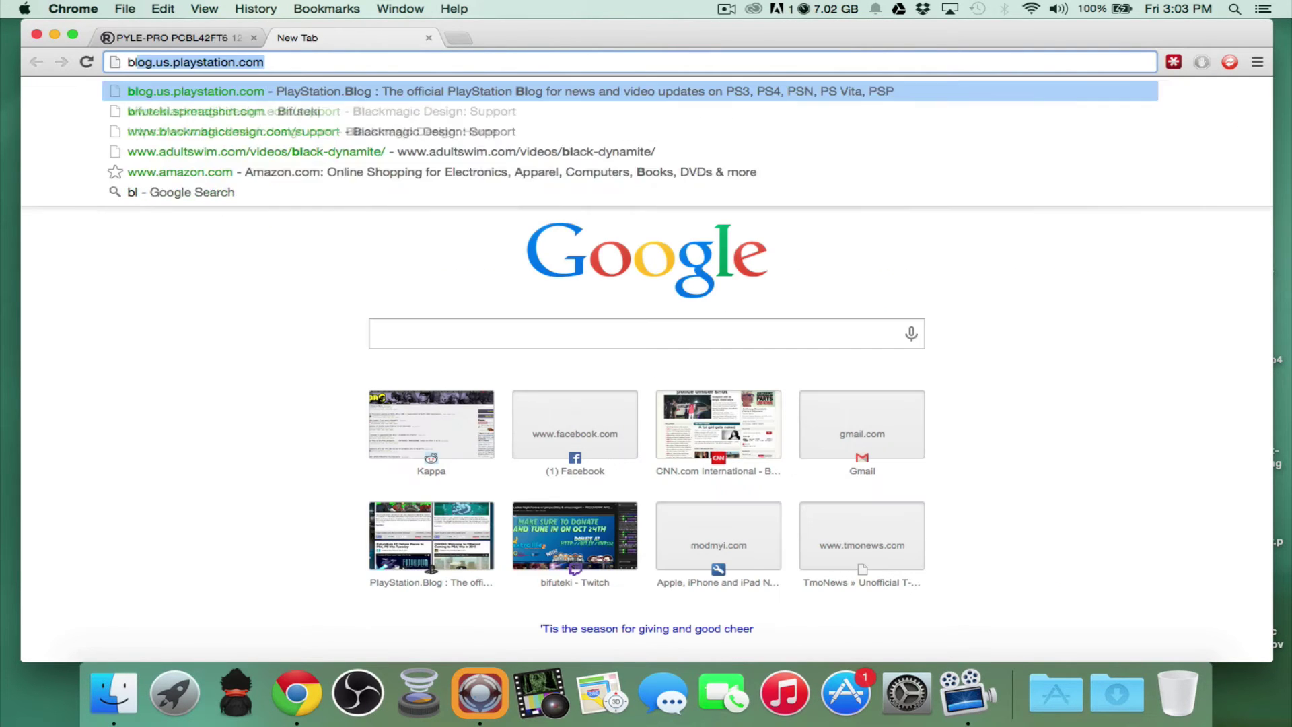
key("BackSpace")
key("BackSpace")
key("BackSpace")
type("bhphotovideo")
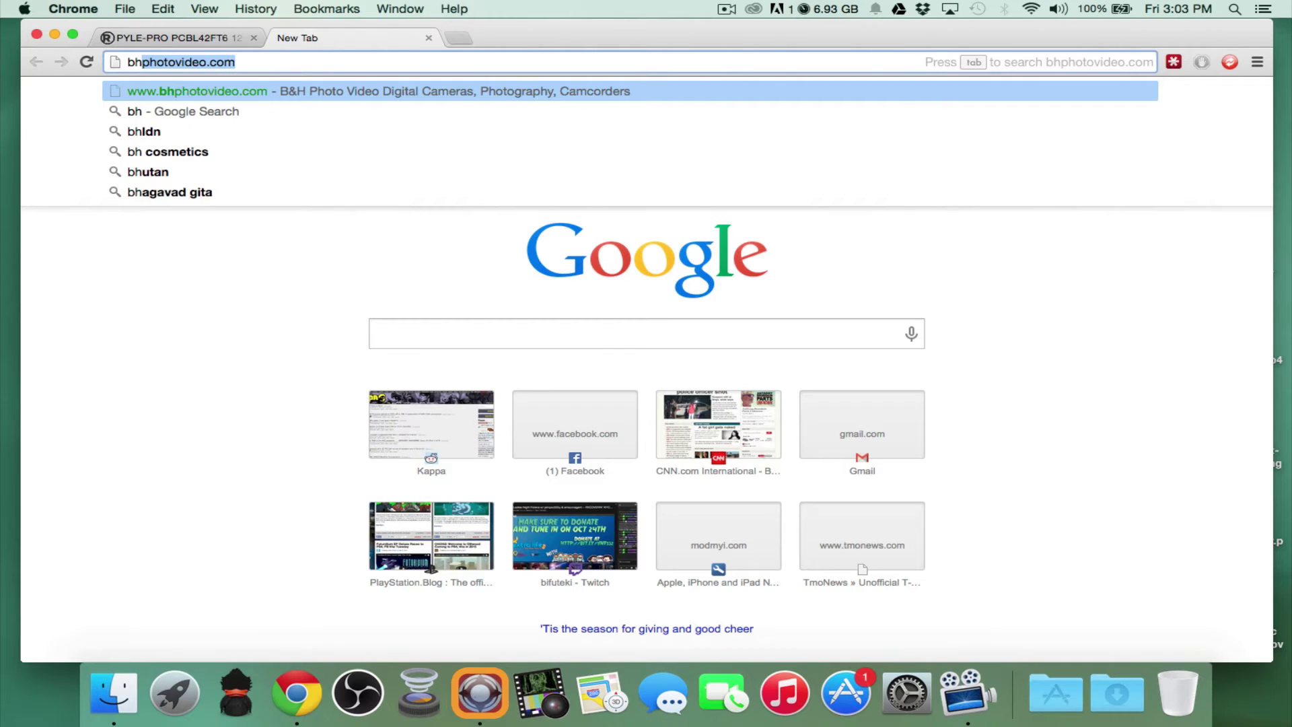
key("Return")
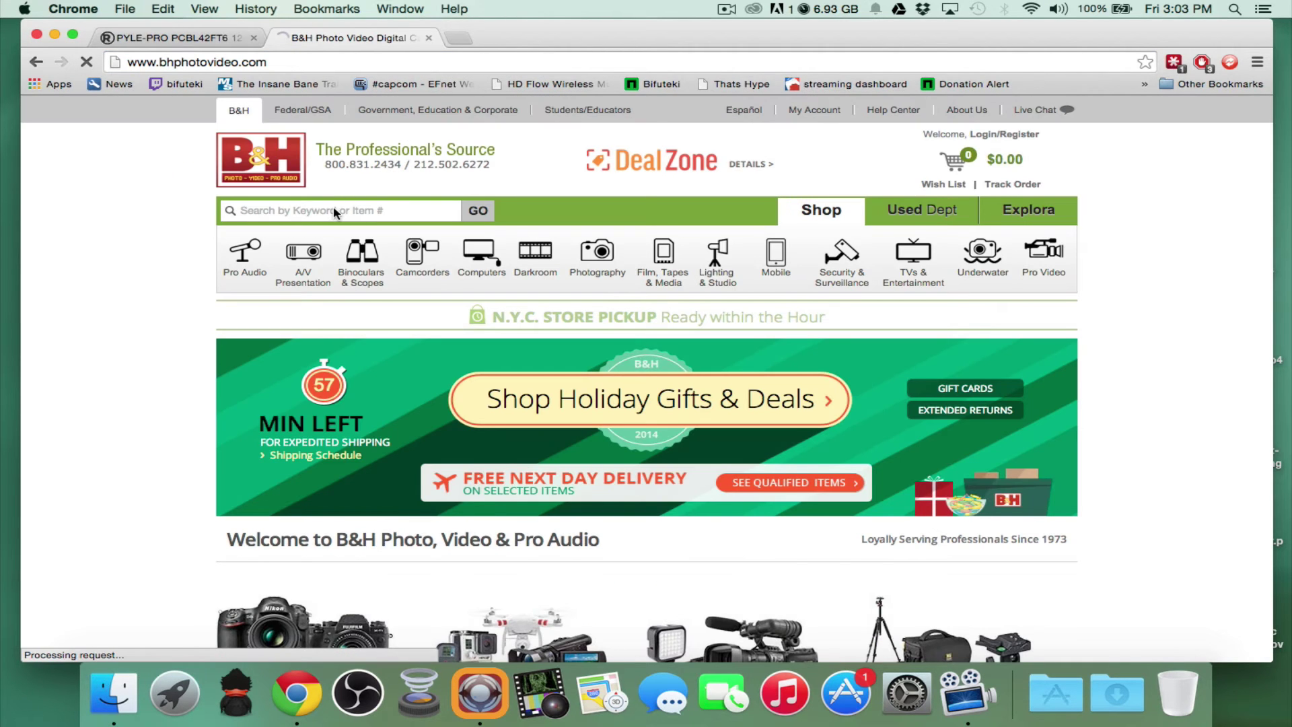
- Search B&H for 'Intensity Shuttle', open the Thunderbolt model's page, and show its front view
type("BH")
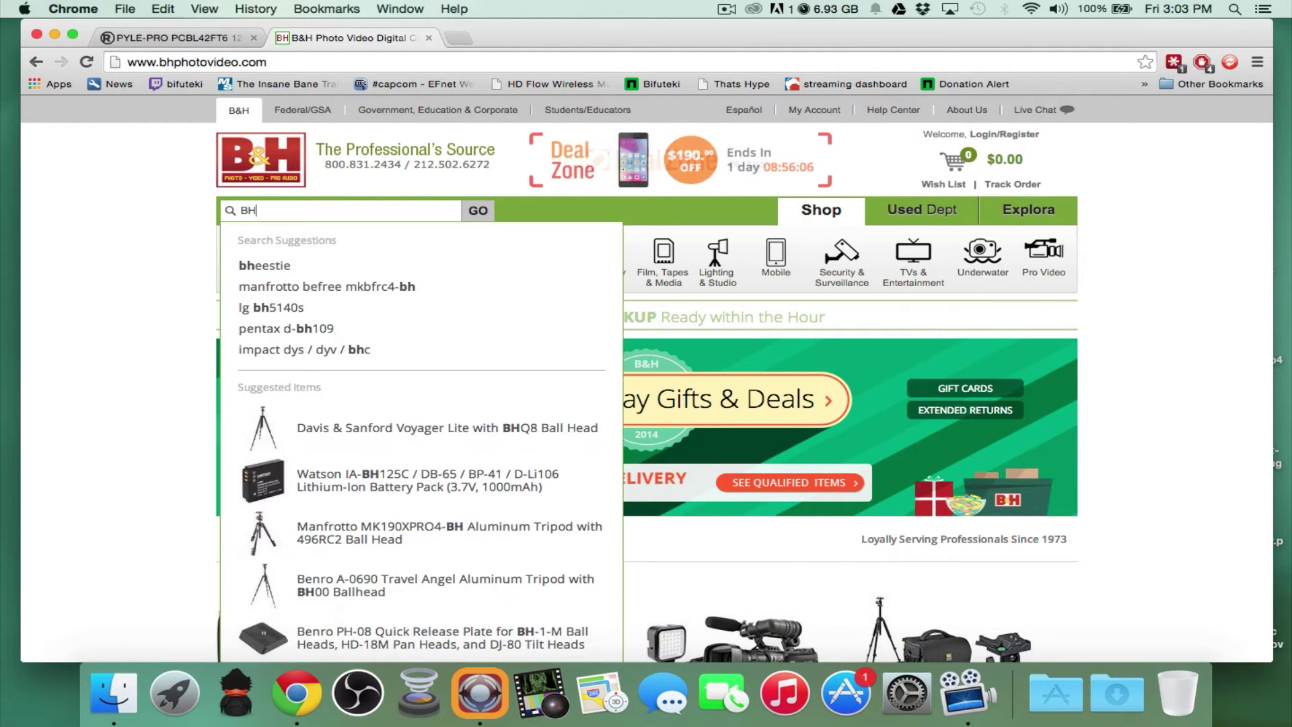
key("BackSpace")
key("BackSpace")
type("Int")
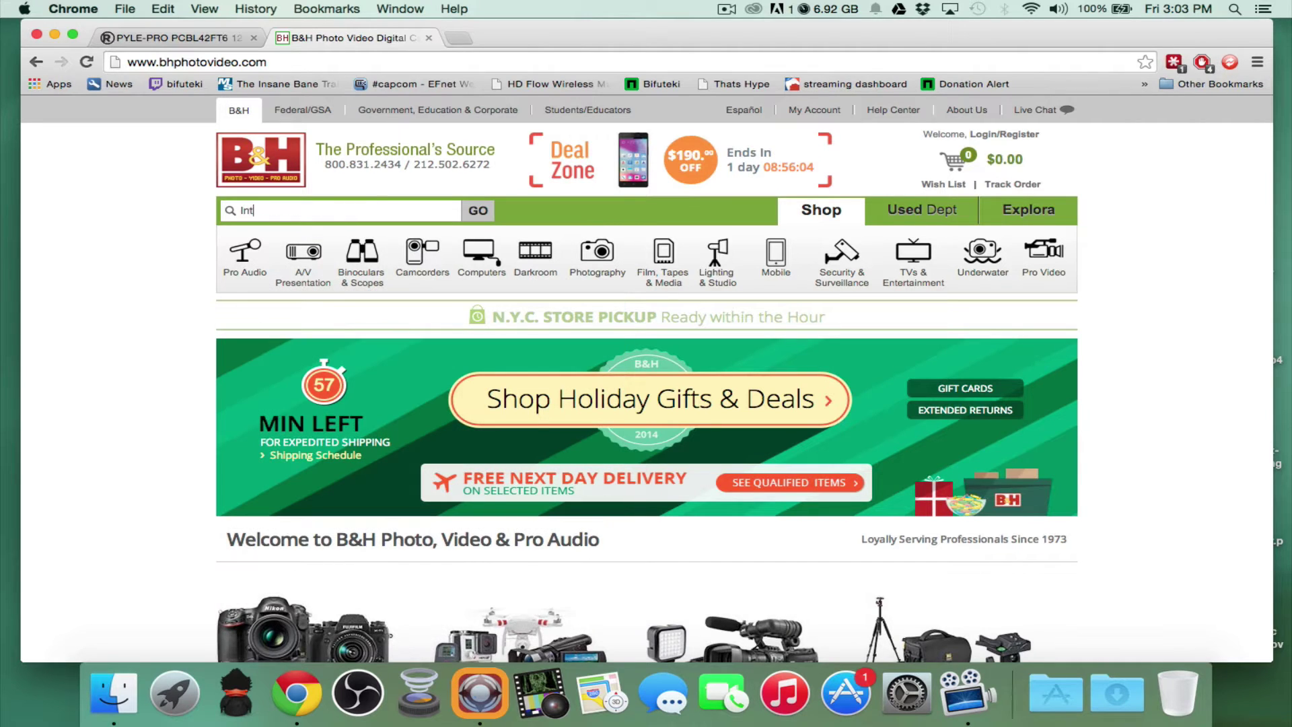
type("ensity SHuttle")
key("Return")
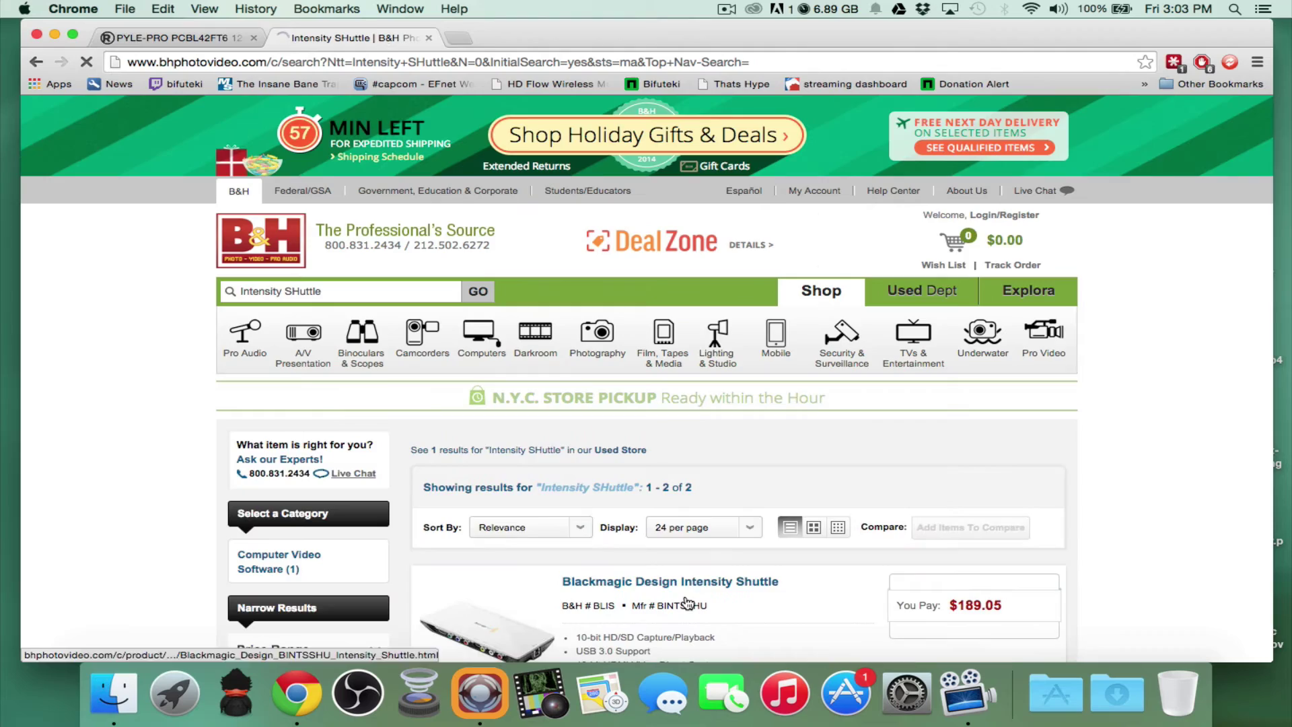
scroll(685, 597, "down", 5)
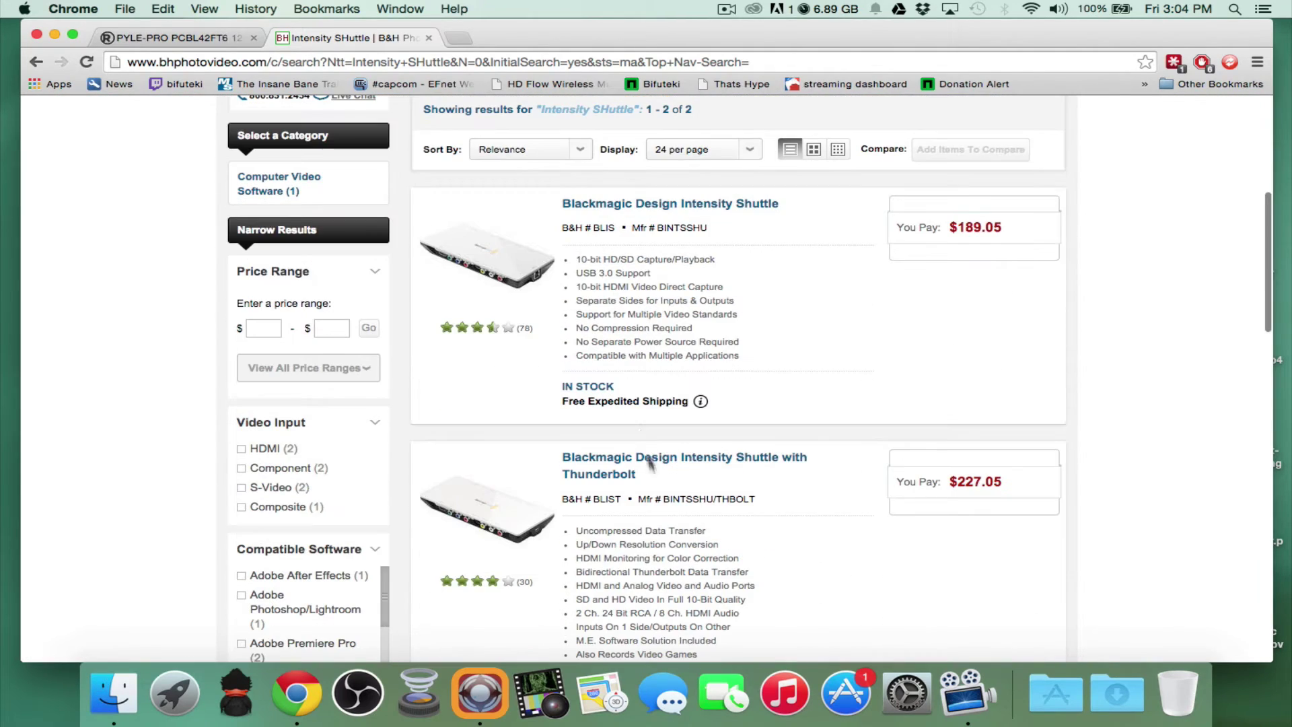
left_click(625, 457)
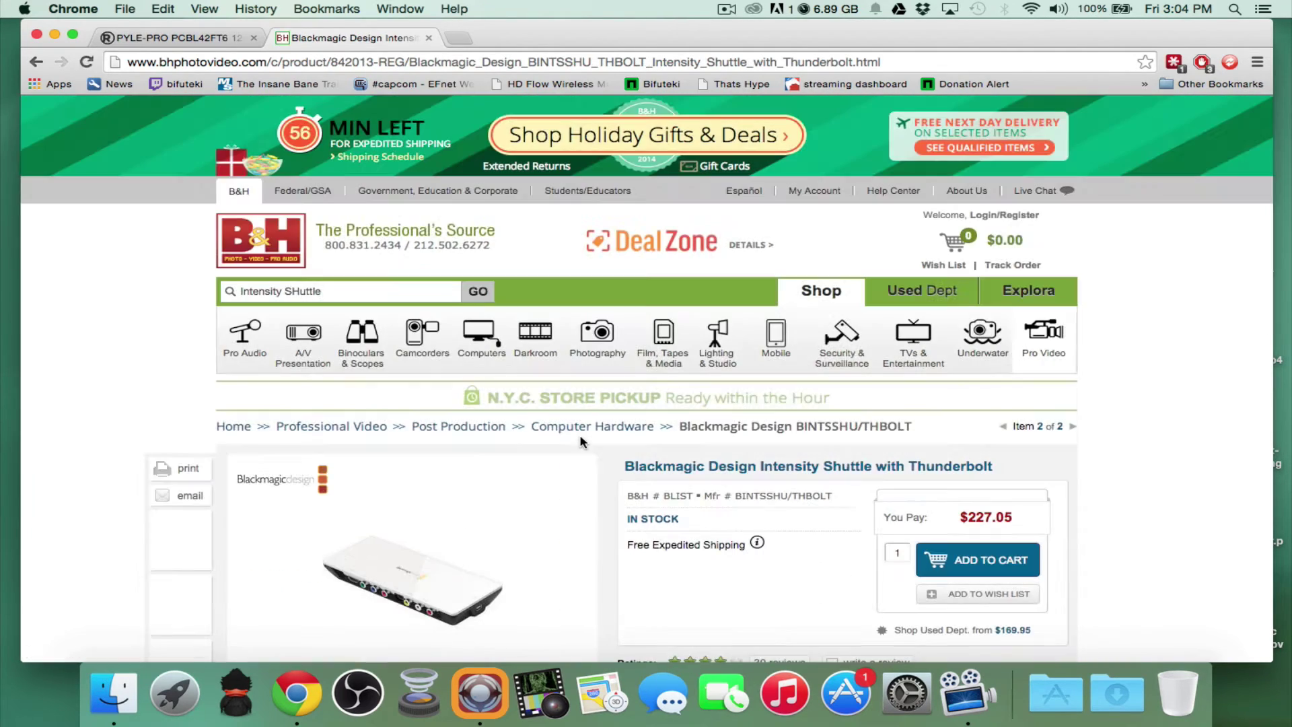
scroll(377, 572, "down", 2)
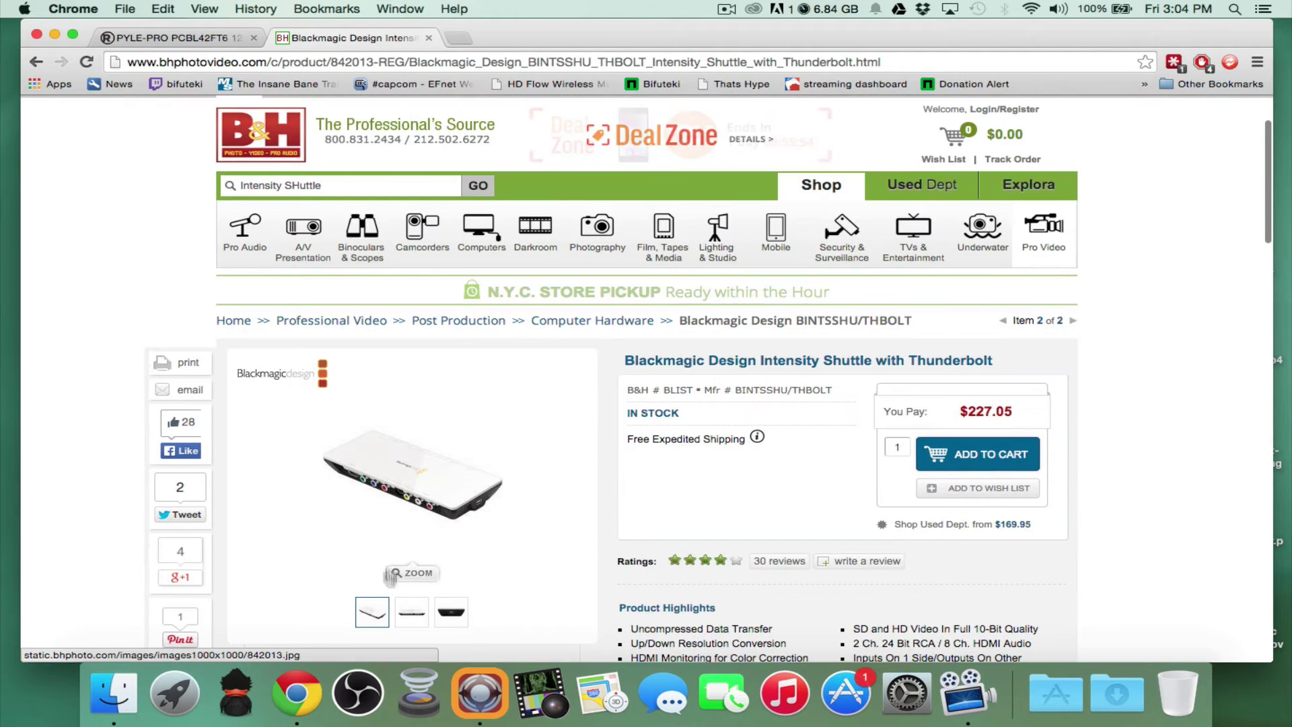
left_click(409, 615)
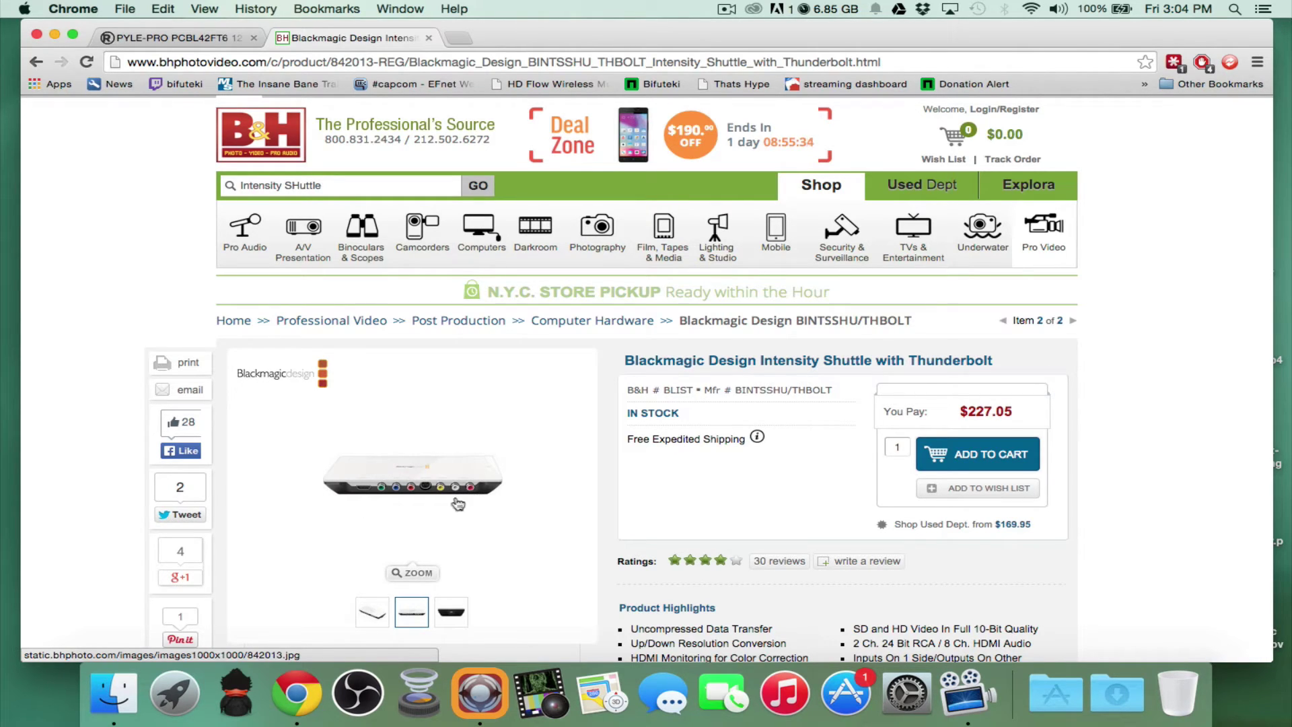
- Resize Chrome and switch between the B&H and RadioShack tabs, ending on the RadioShack cable page
left_click(225, 61)
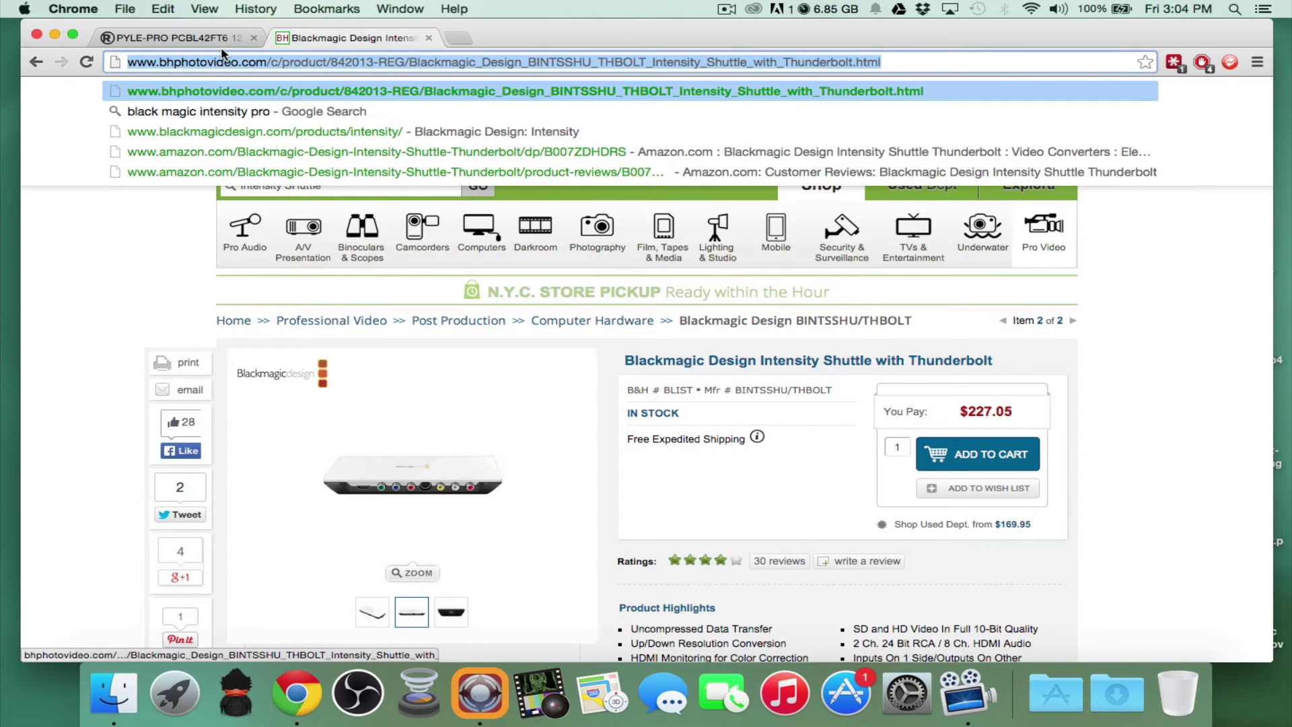
double_click(218, 43)
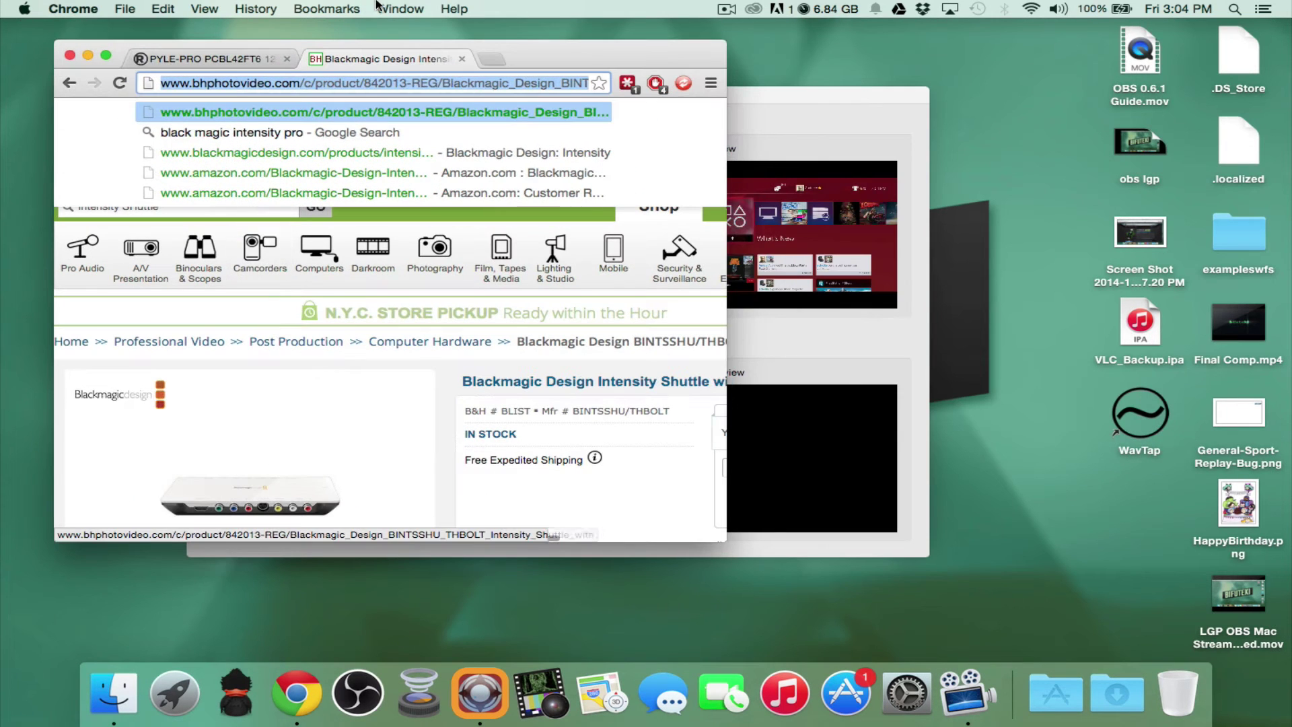
left_click(201, 59)
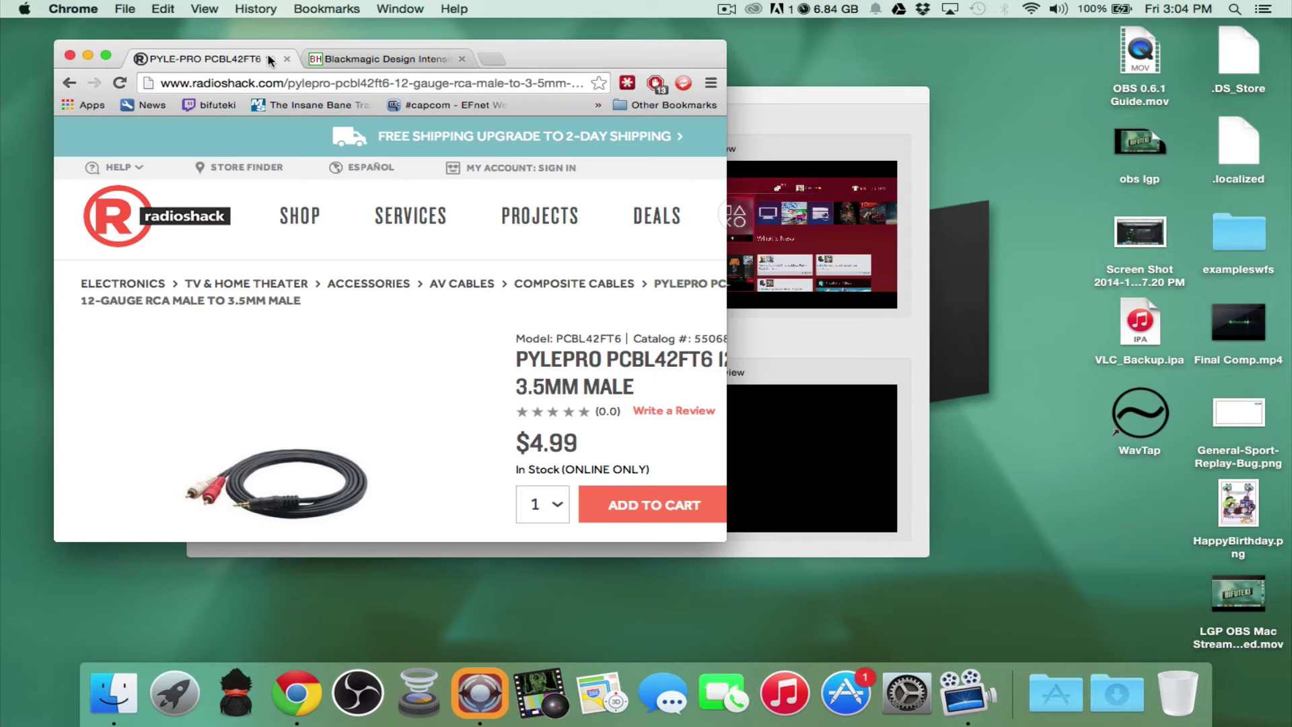
left_click_drag(725, 540, 1213, 641)
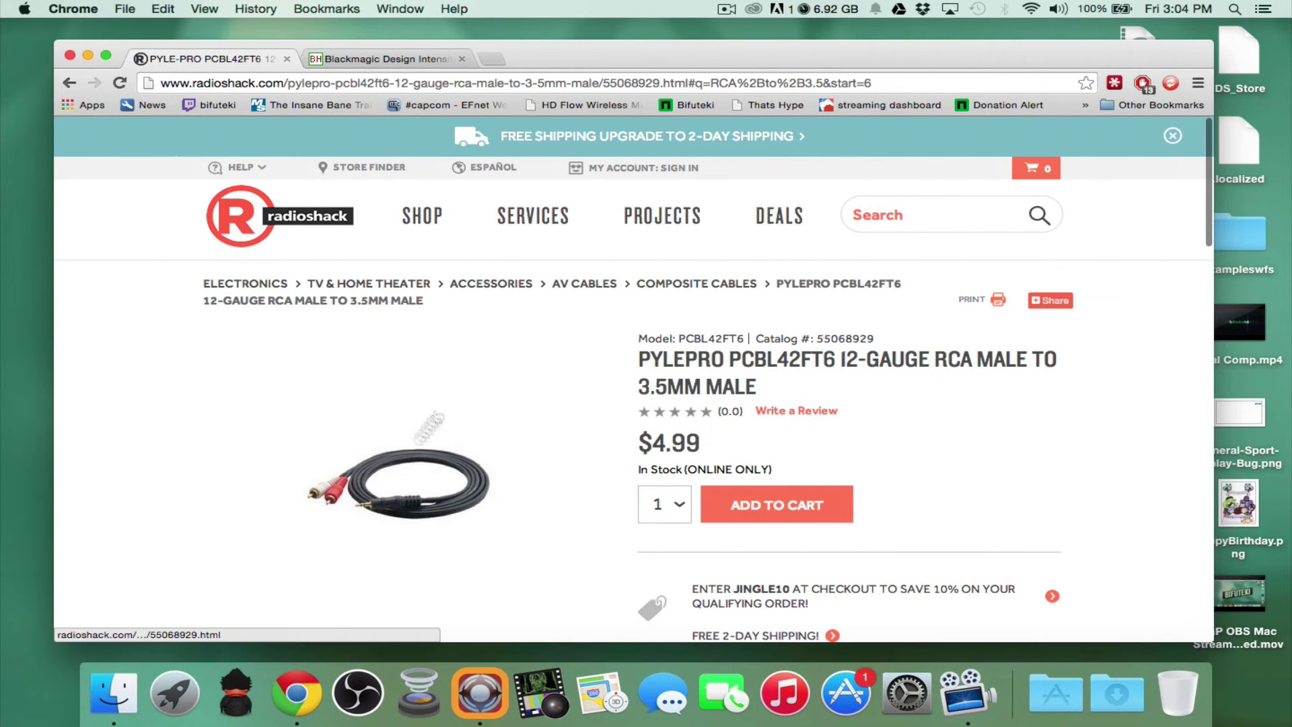
left_click(367, 59)
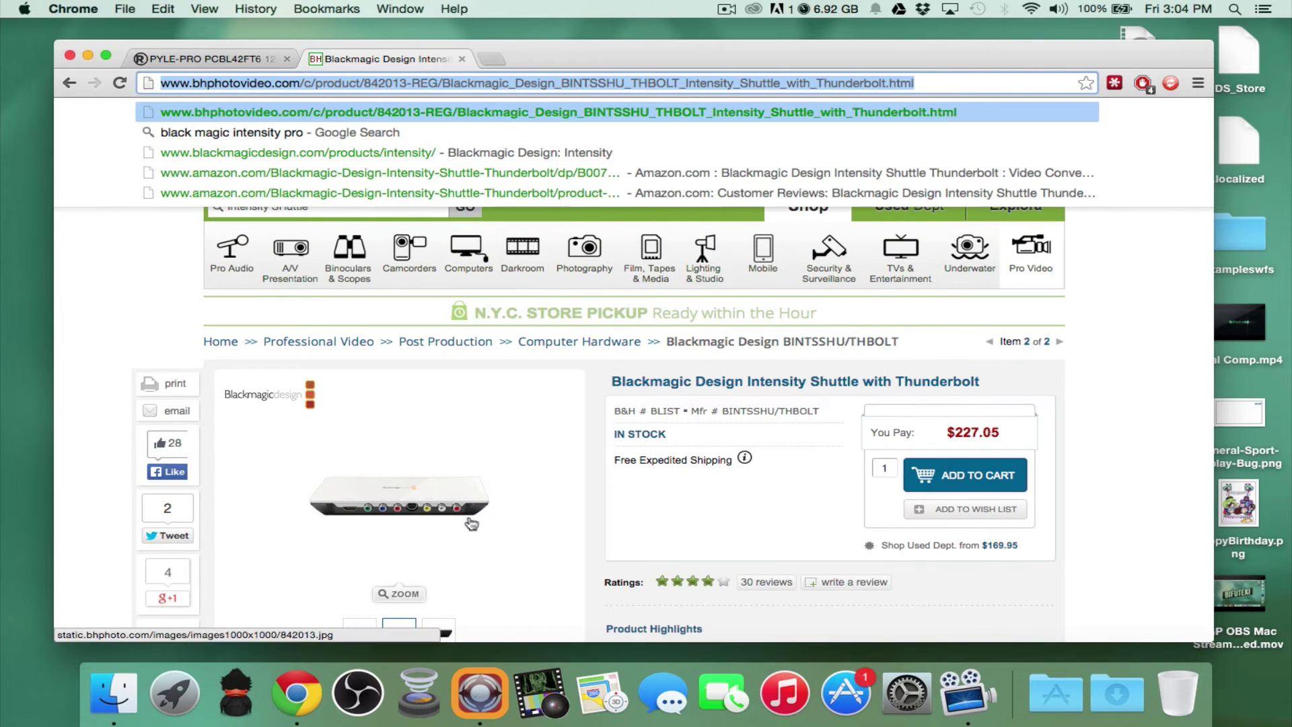
left_click(181, 365)
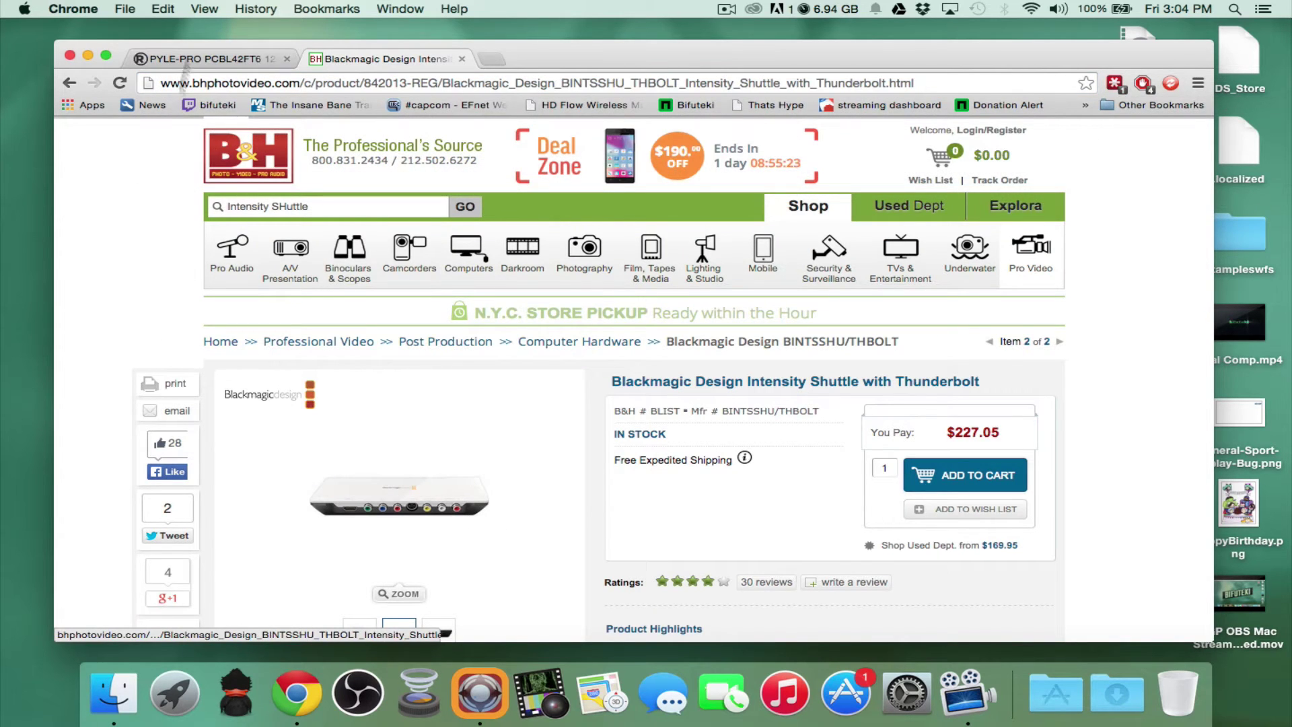
left_click(202, 59)
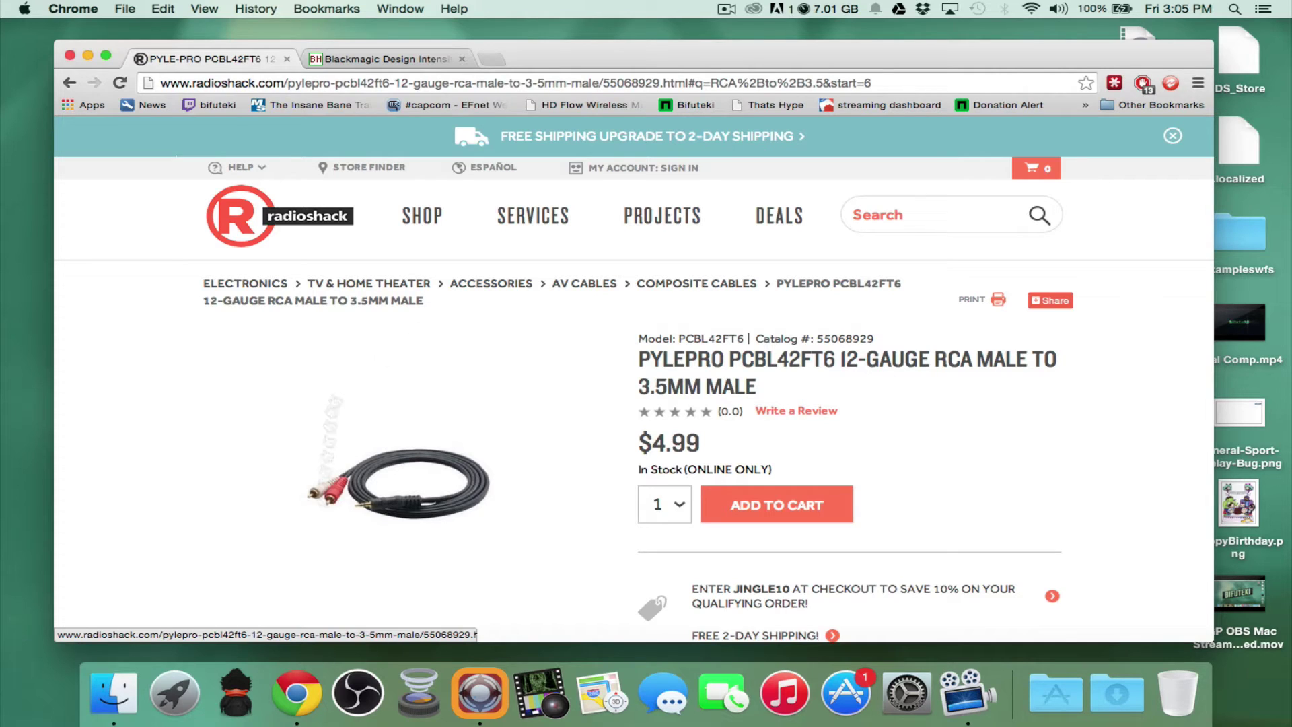
- On the B&H tab, enter 'Sound blaster X-FI' as a new address-bar search
left_click(397, 59)
left_click(404, 82)
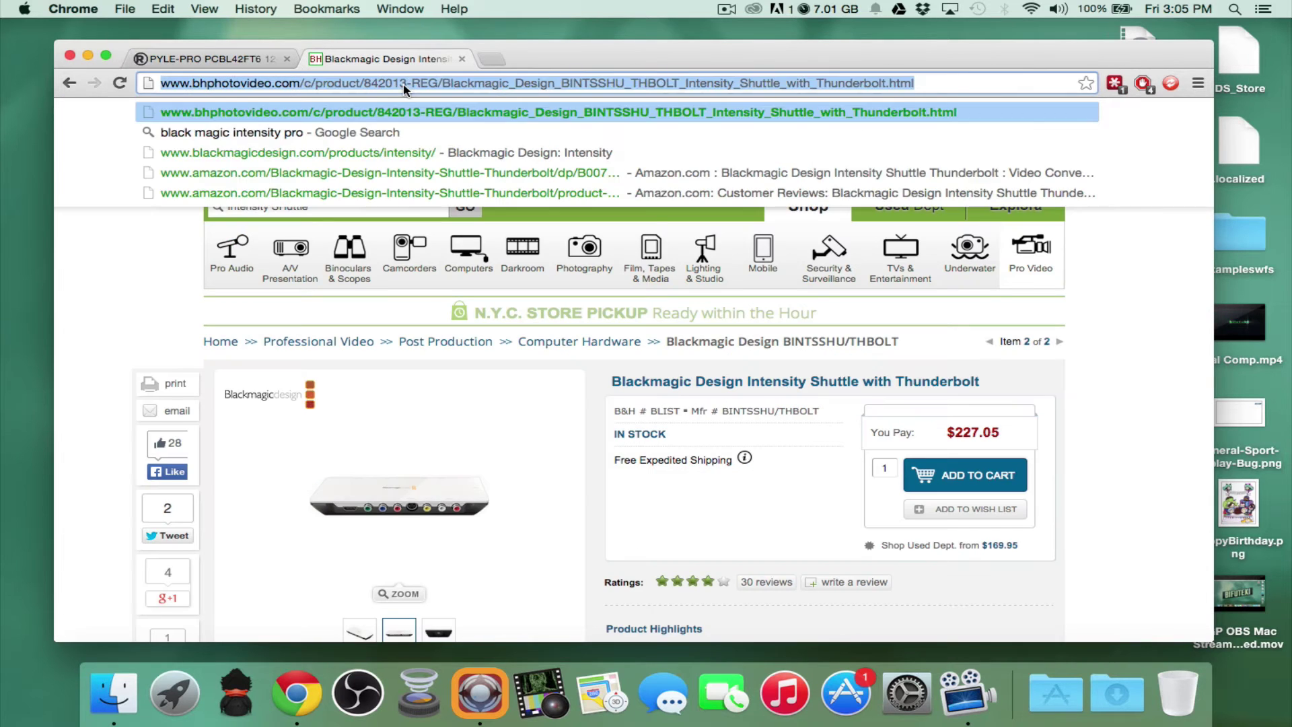
type("C")
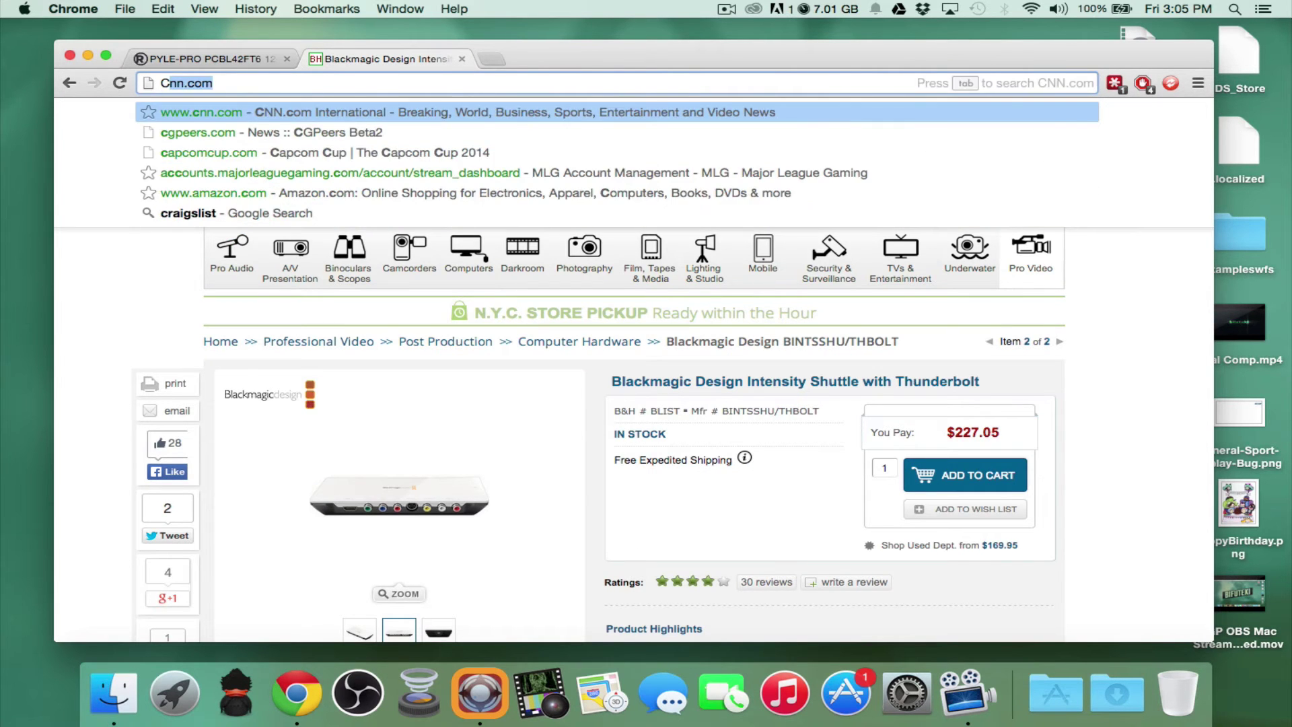
type("reative ")
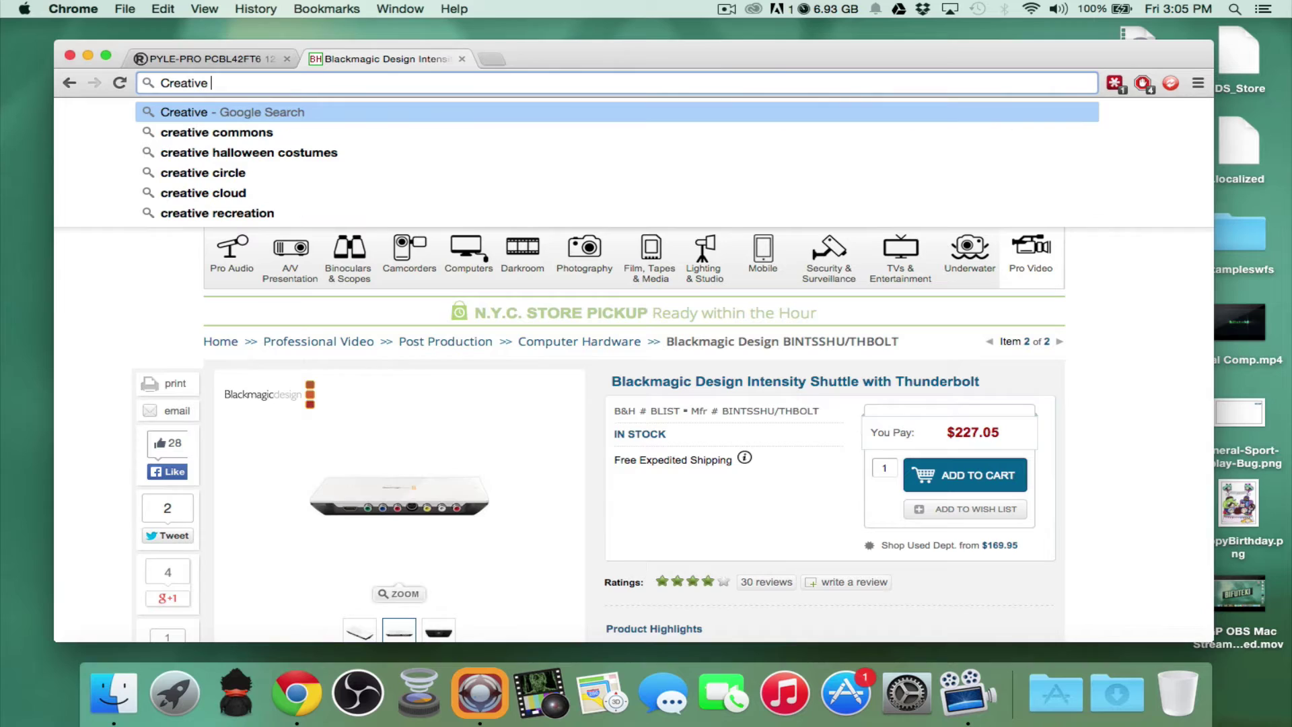
type("Sou")
key("BackSpace")
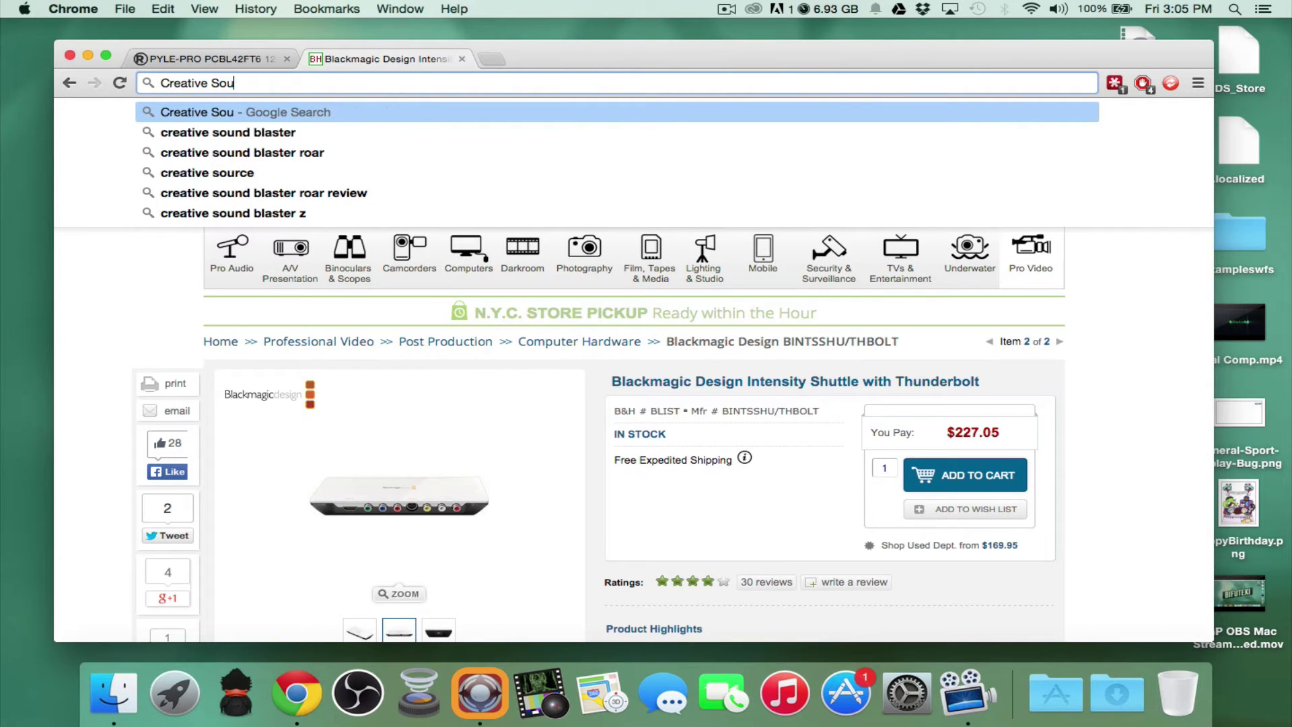
key("BackSpace")
key("BackSpace")
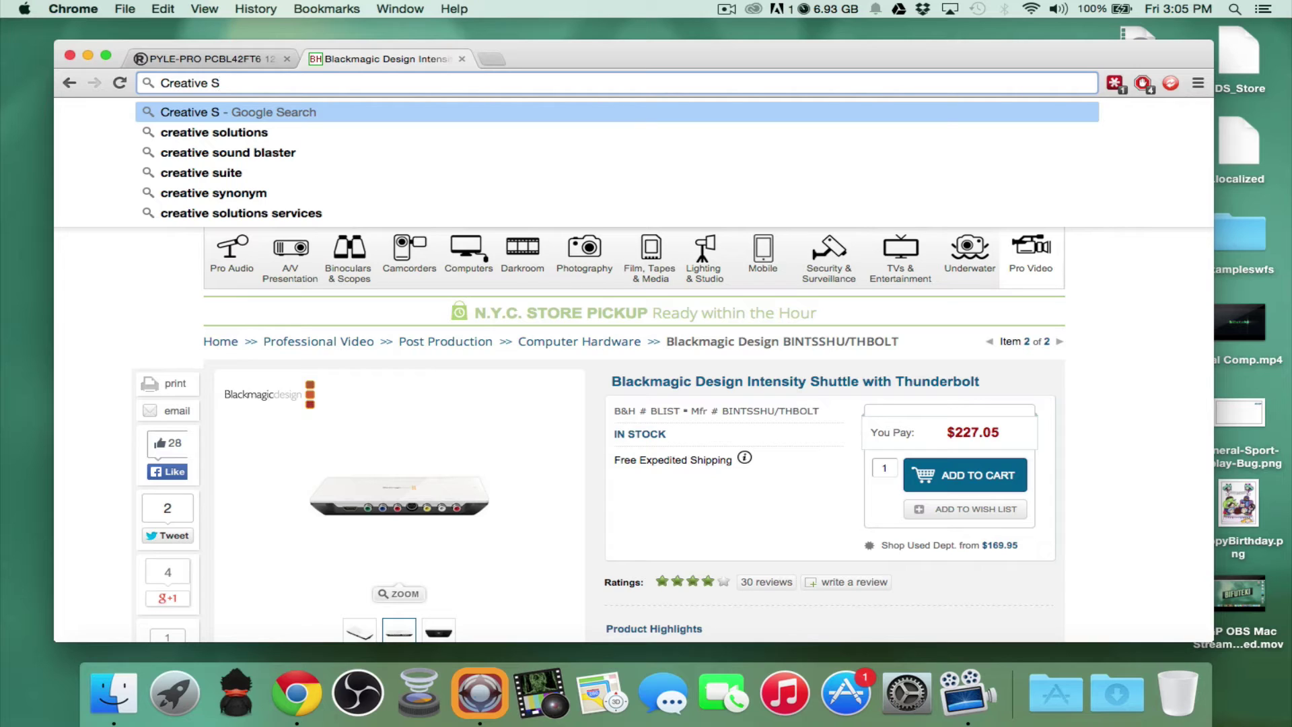
key("BackSpace")
key("BackSpace")
key("BackSpace")
key("BackSpace")
key("BackSpace")
key("BackSpace")
key("BackSpace")
key("BackSpace")
key("BackSpace")
key("BackSpace")
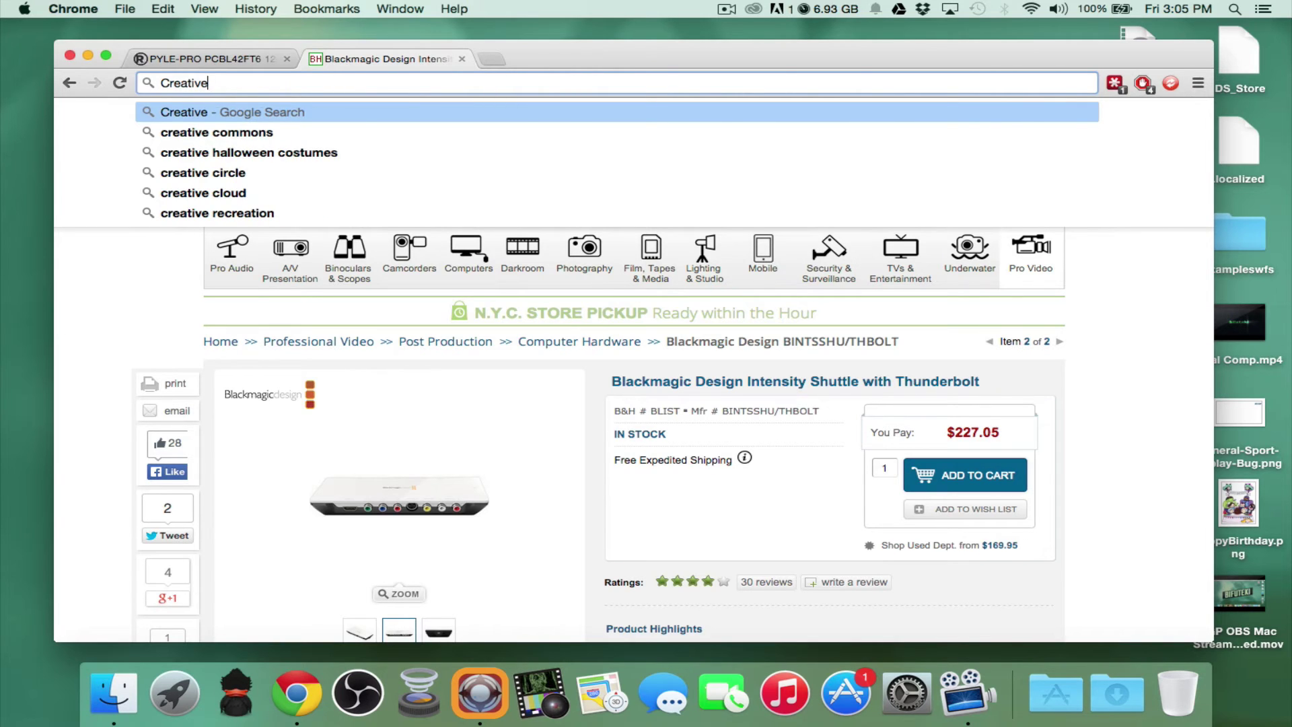
type("Sound ")
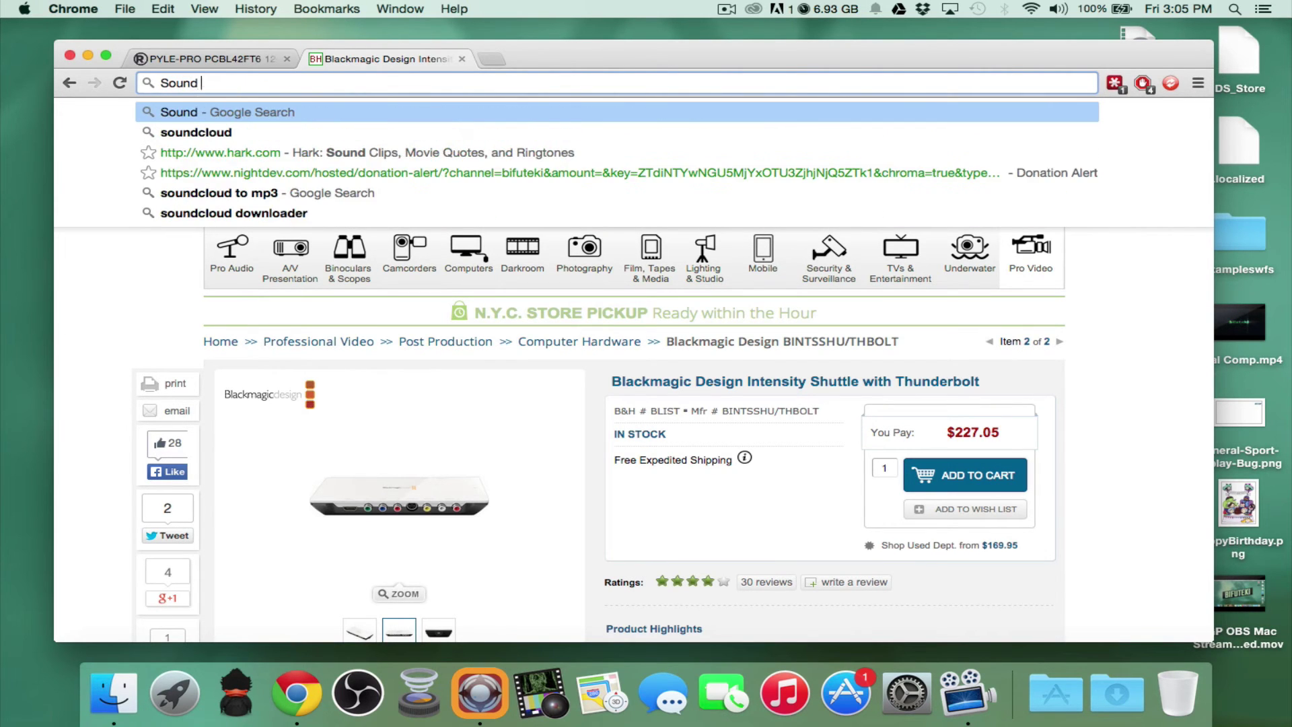
type("blaster ")
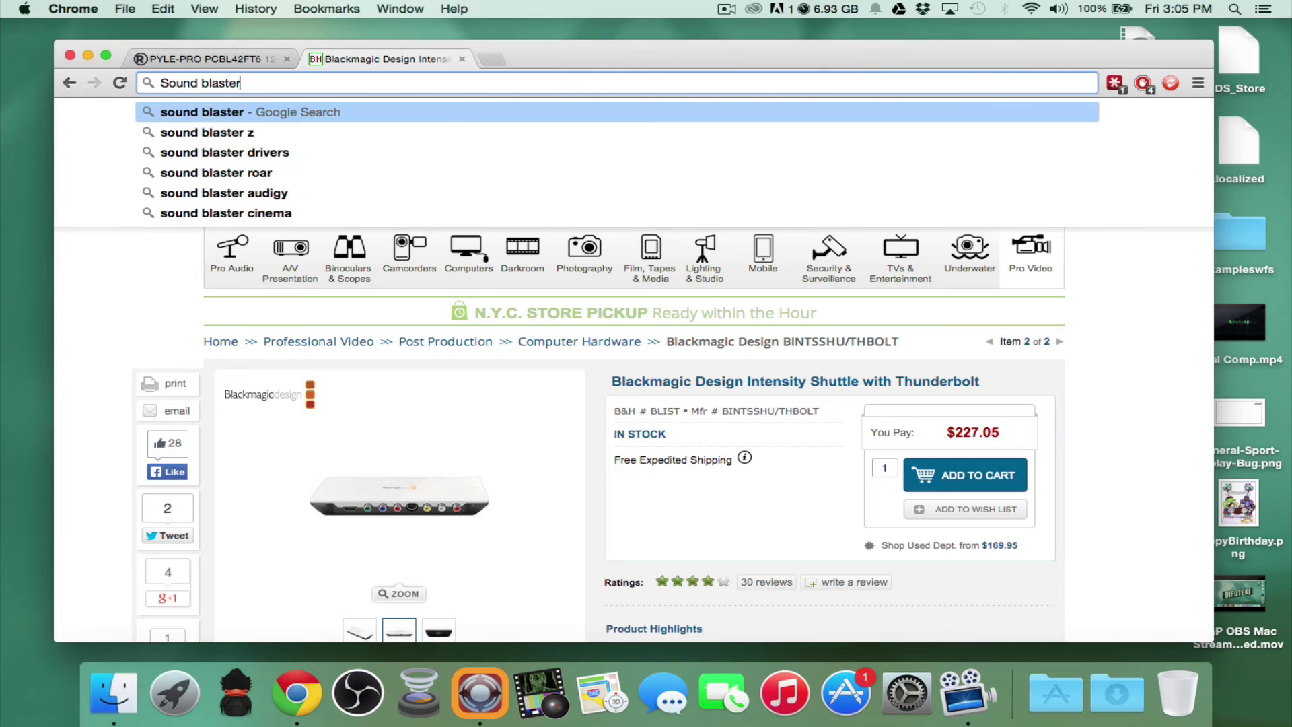
type("X")
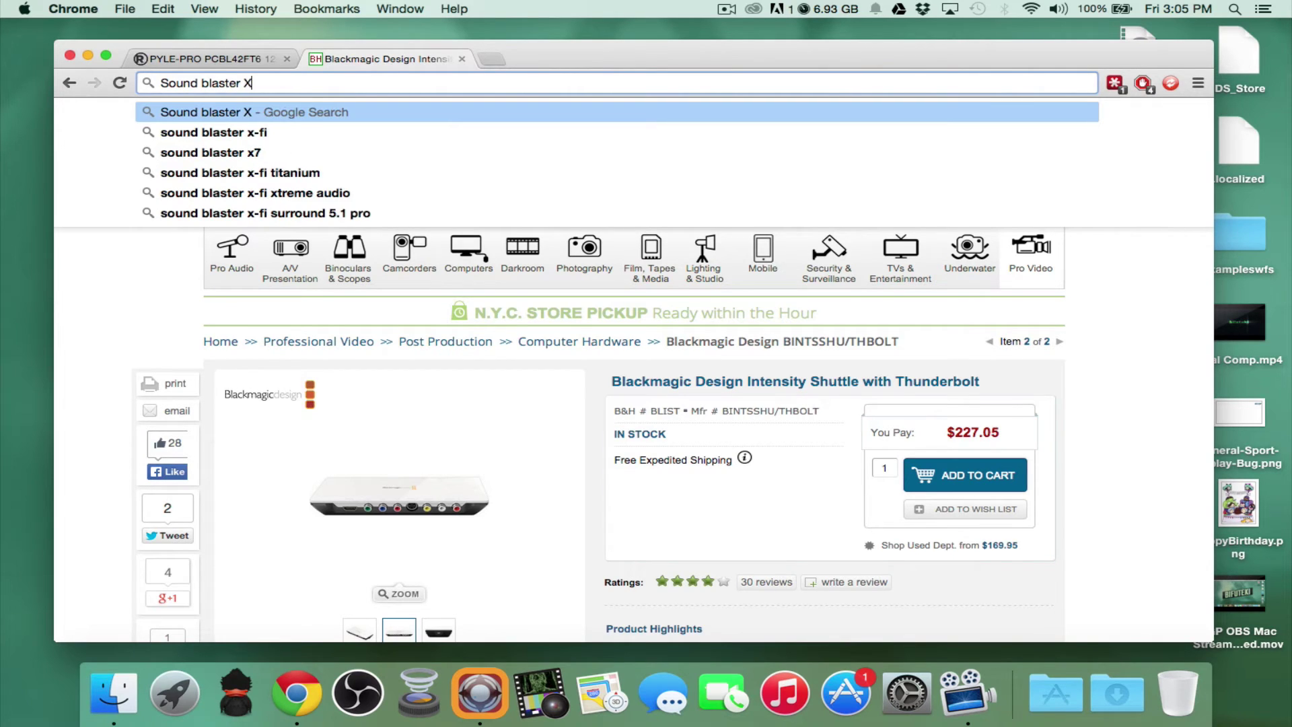
type("-FI")
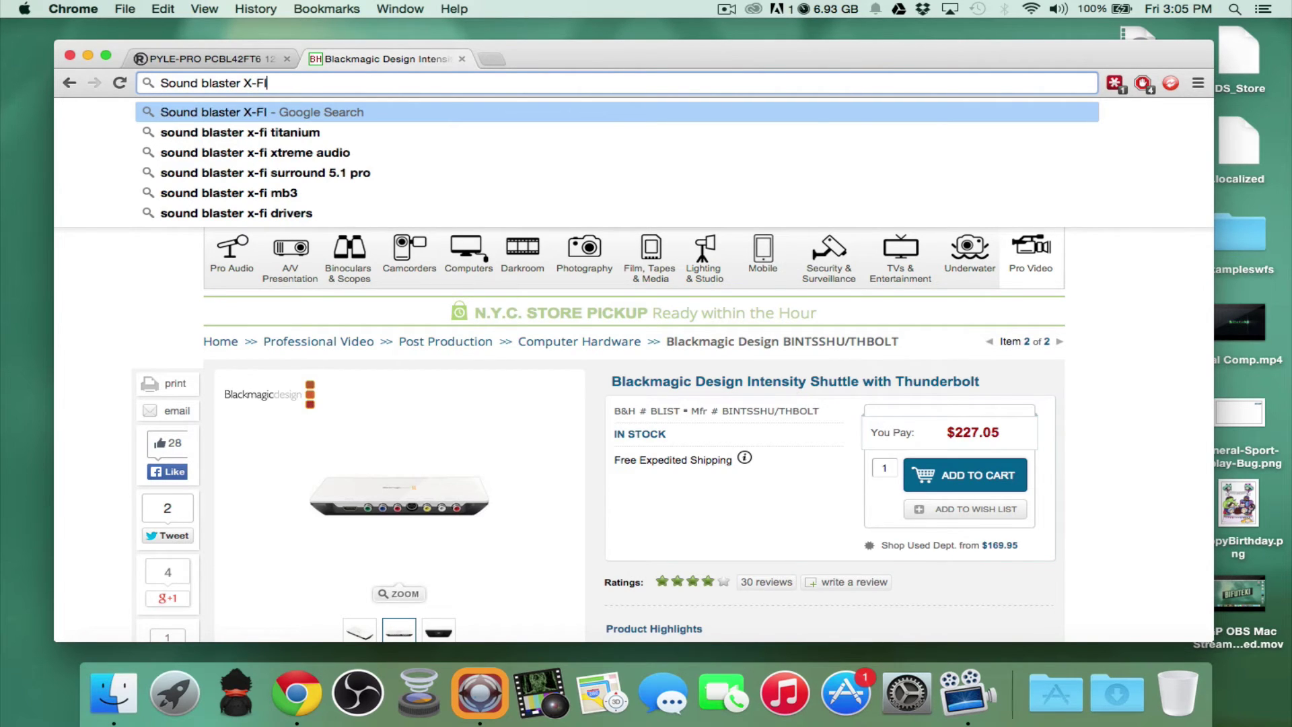
key("Return")
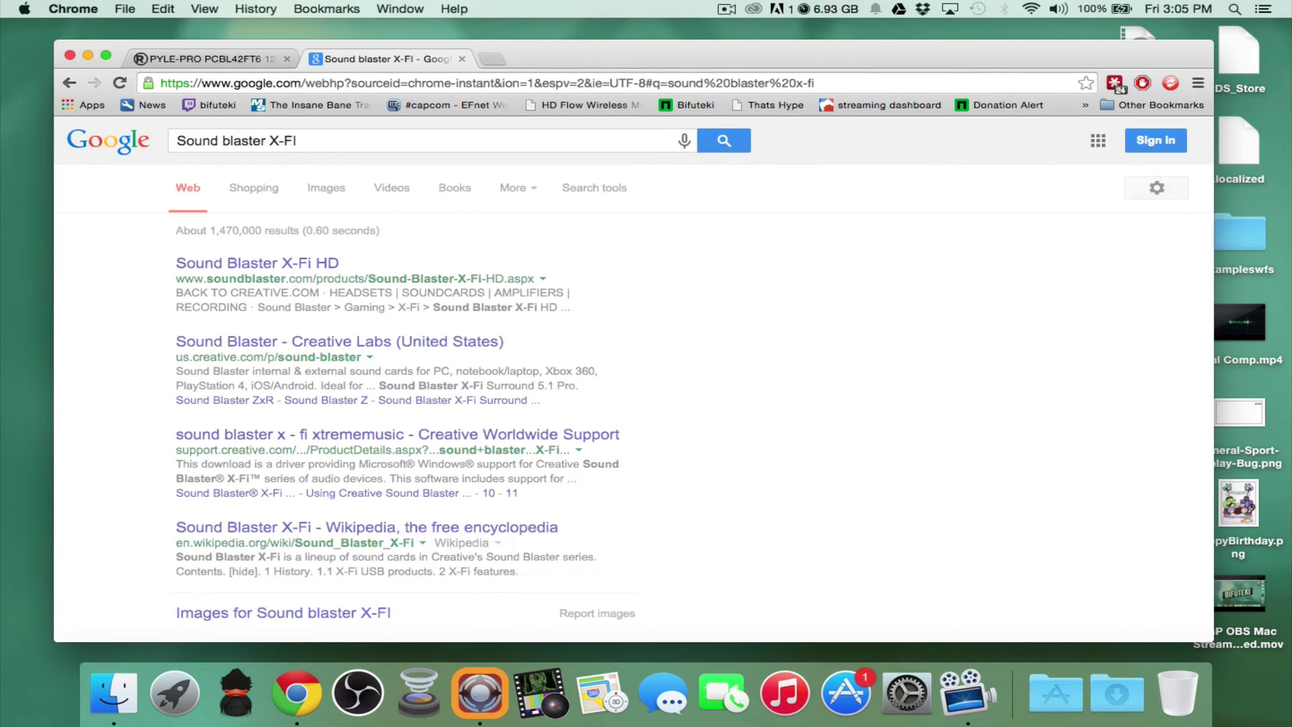
left_click(274, 270)
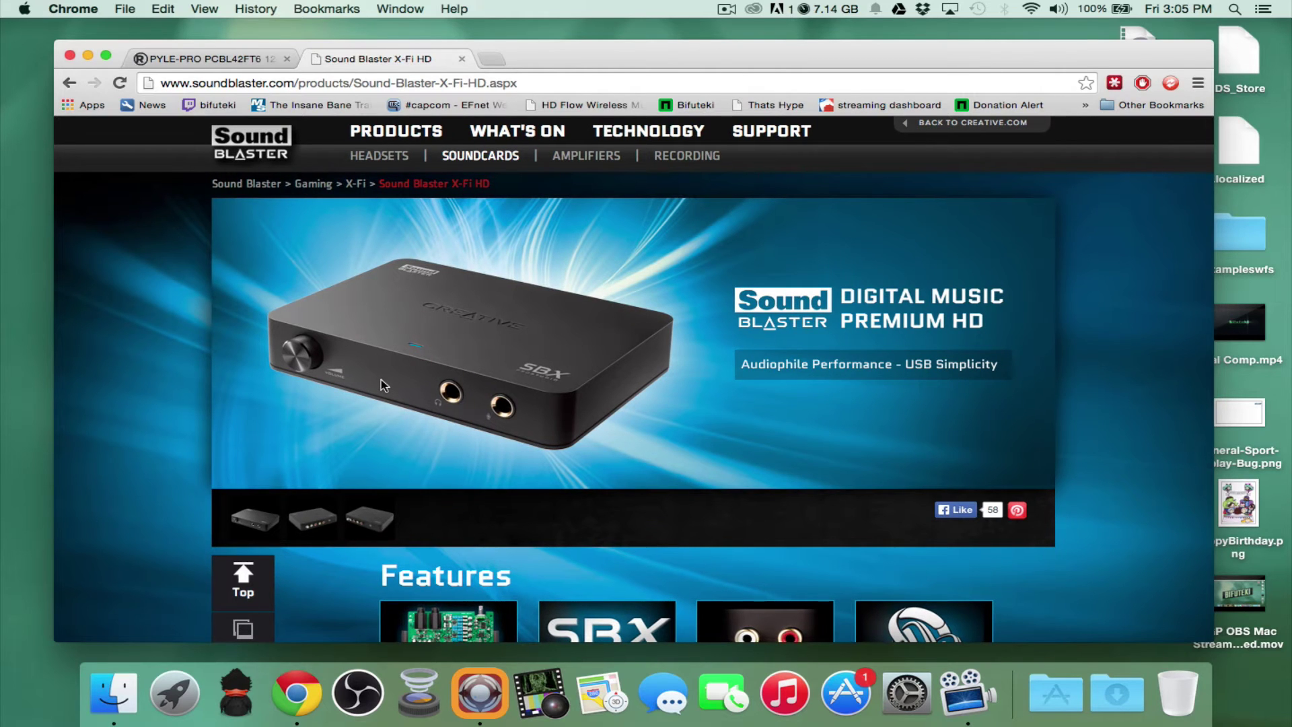
scroll(381, 378, "down", 5)
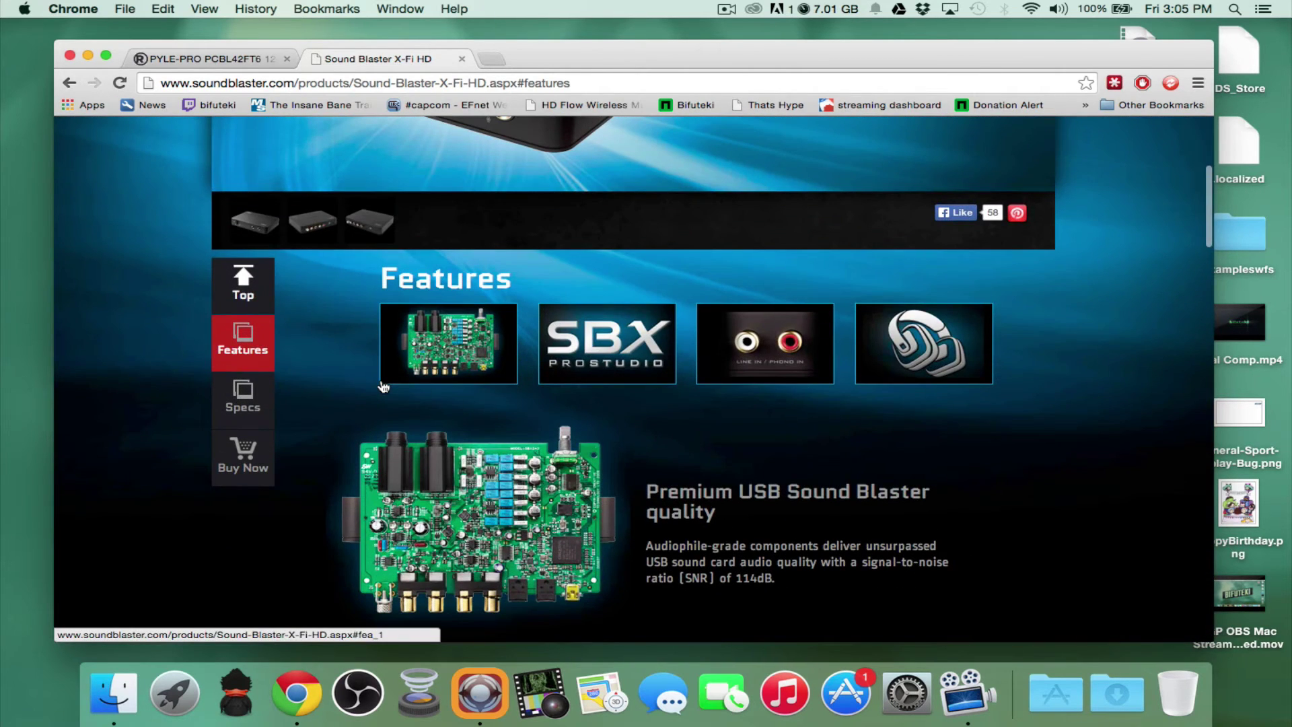
scroll(384, 388, "down", 1)
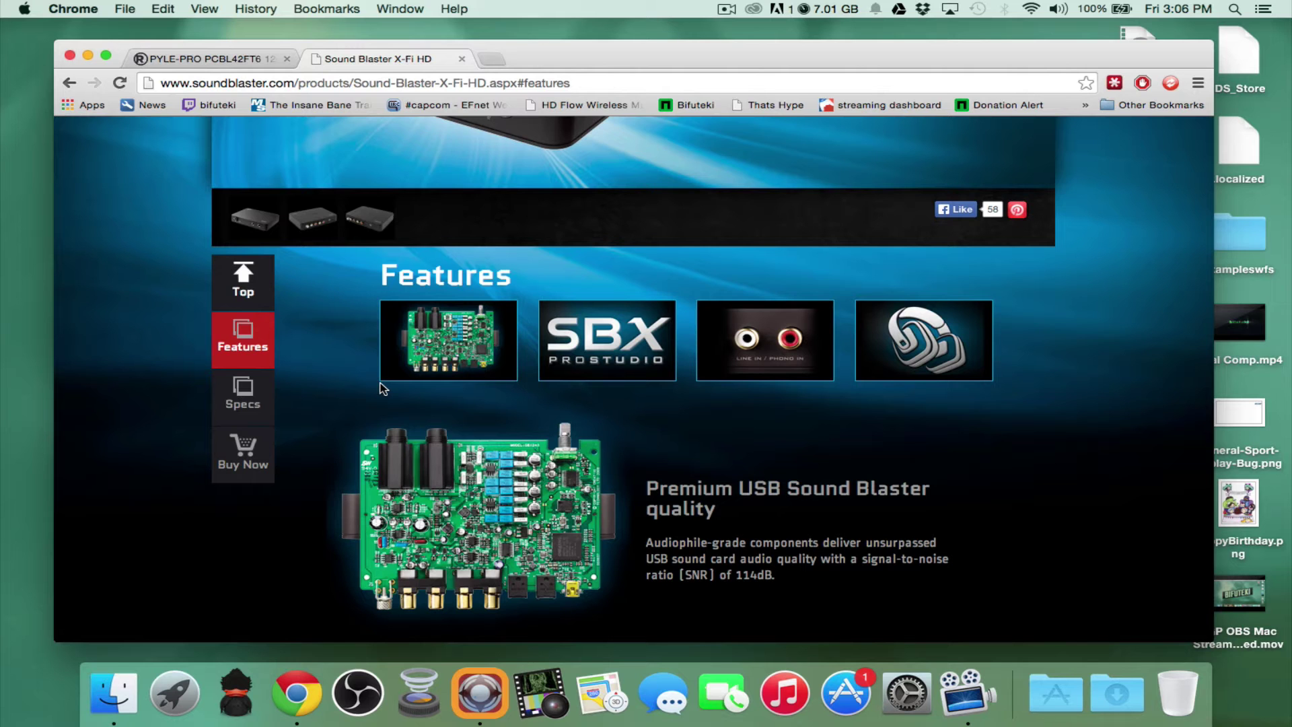
scroll(381, 389, "down", 8)
scroll(381, 389, "up", 3)
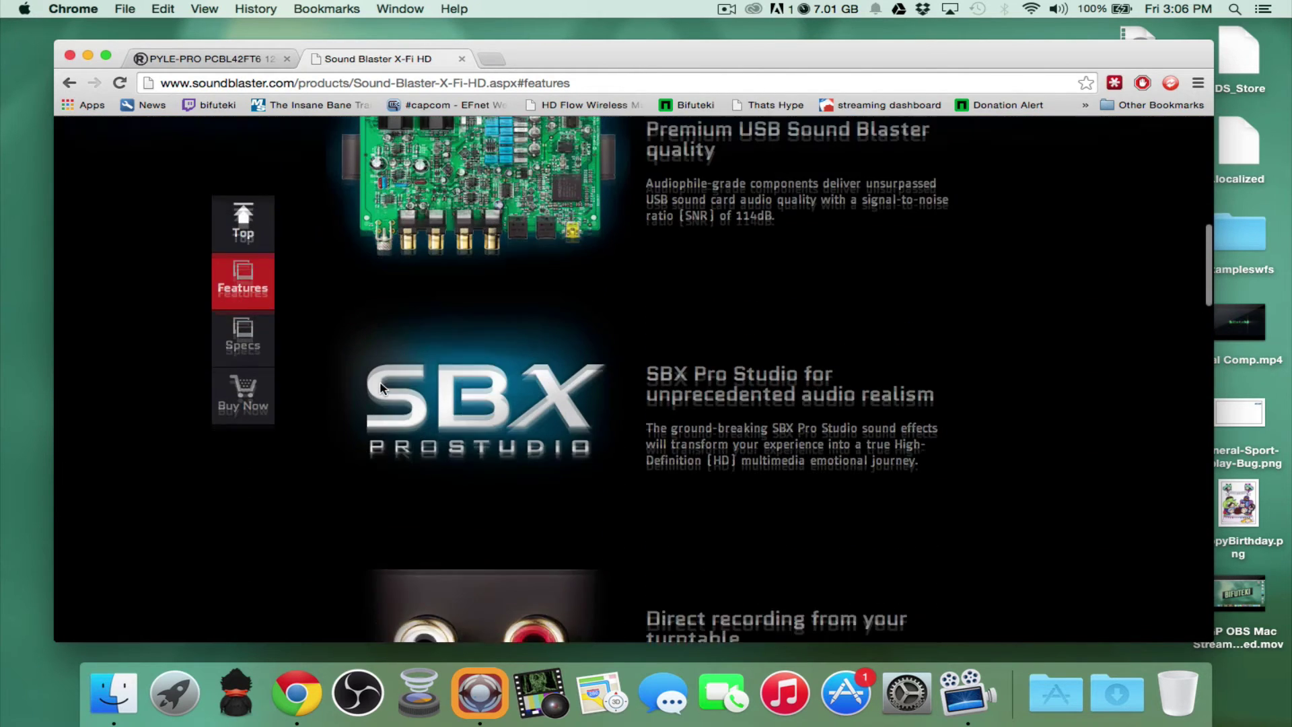
scroll(381, 389, "down", 15)
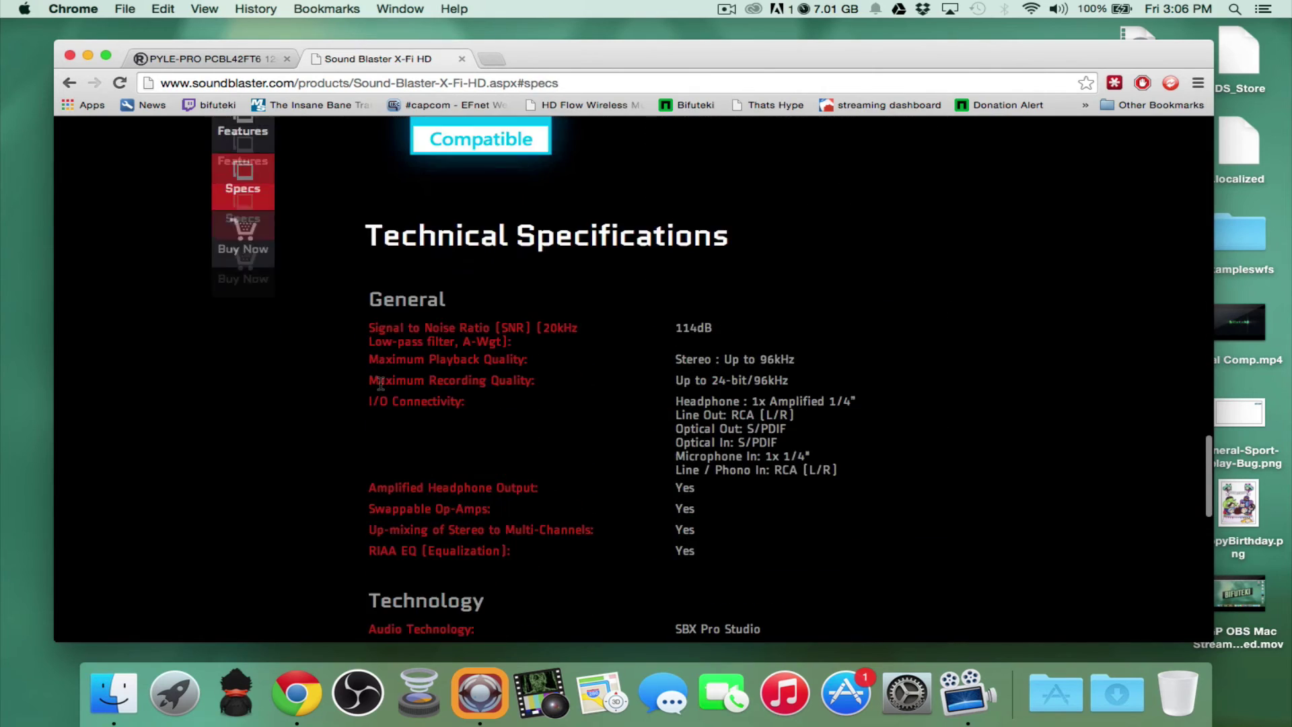
scroll(381, 389, "up", 20)
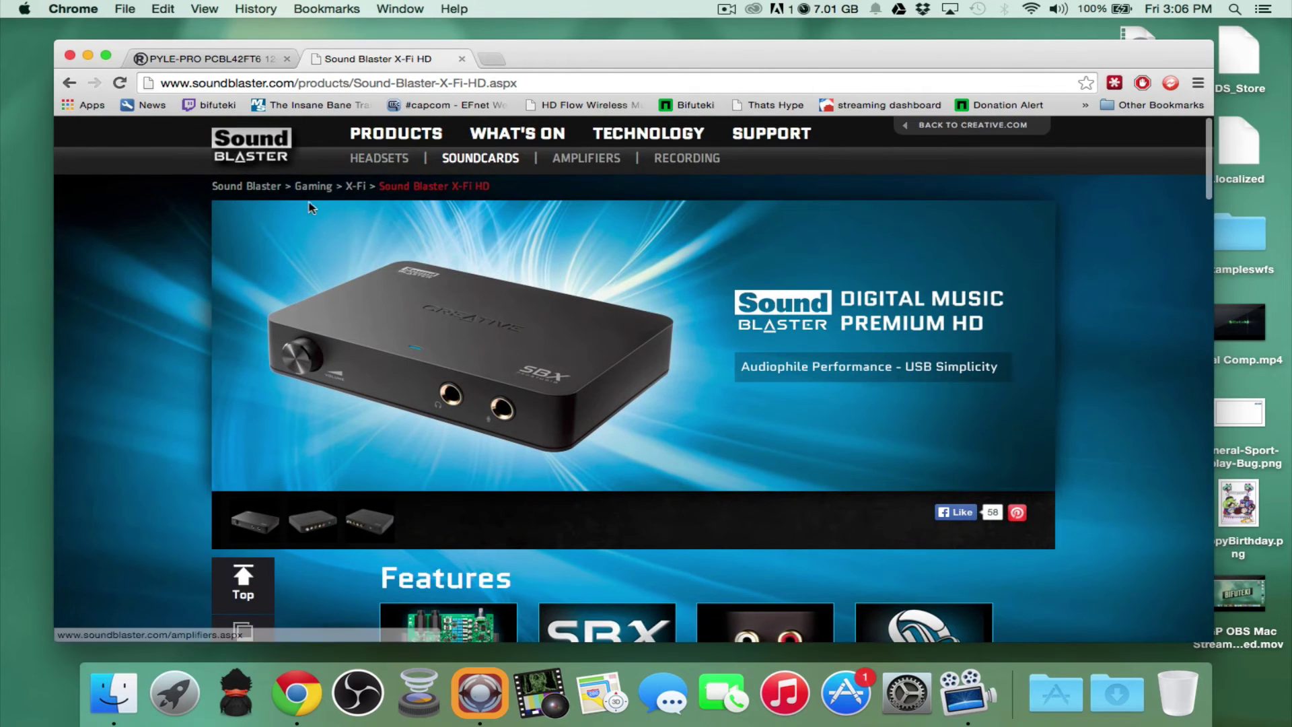
left_click(351, 186)
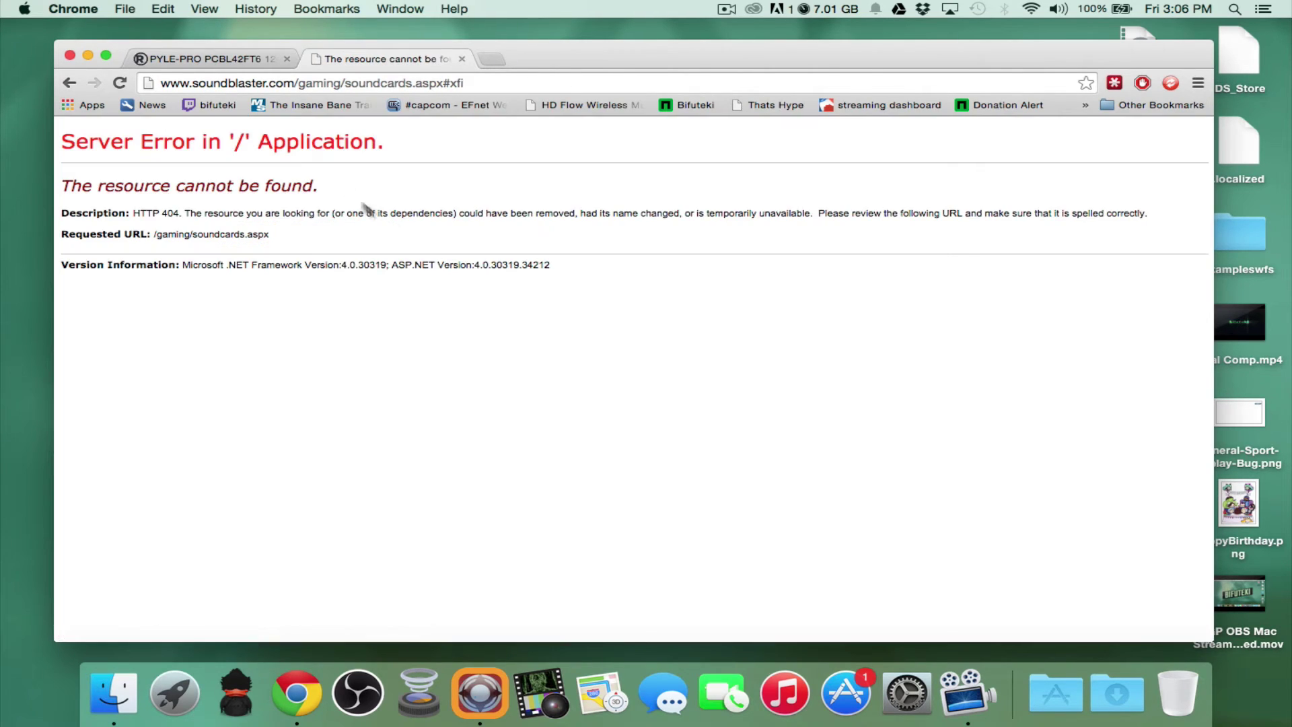
left_click(69, 82)
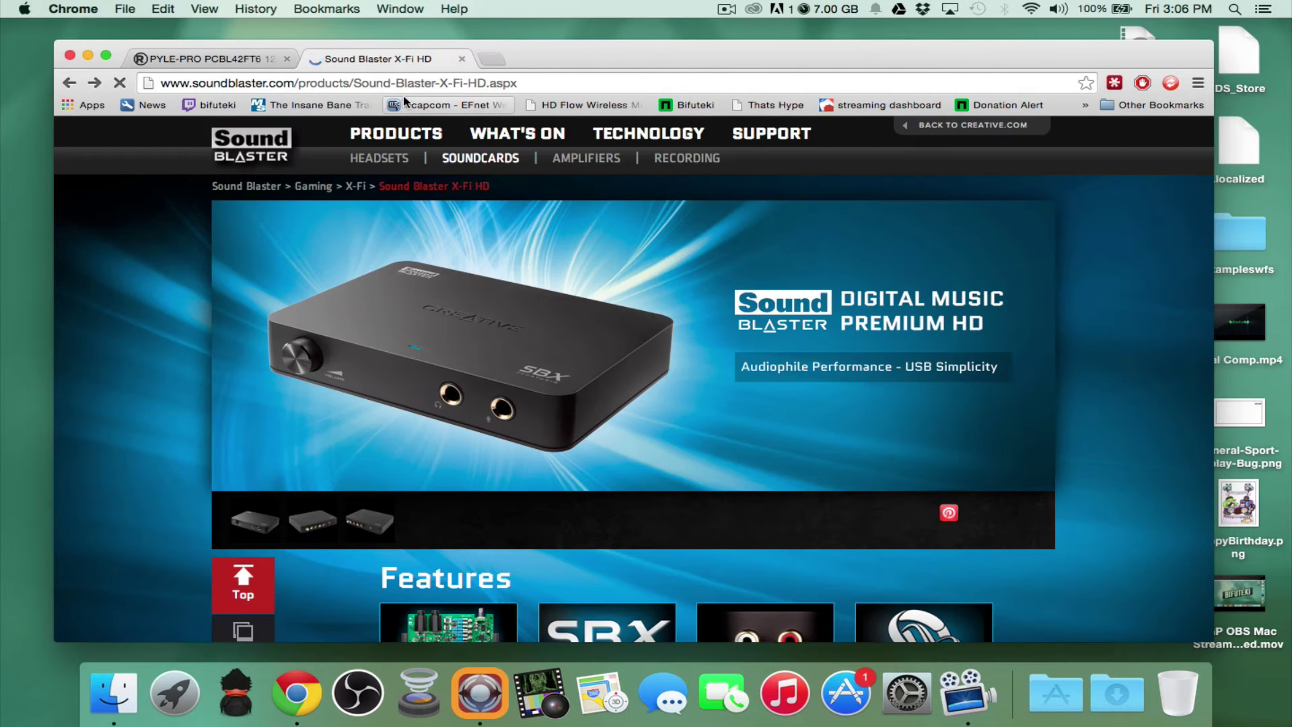
left_click(95, 82)
left_click(68, 82)
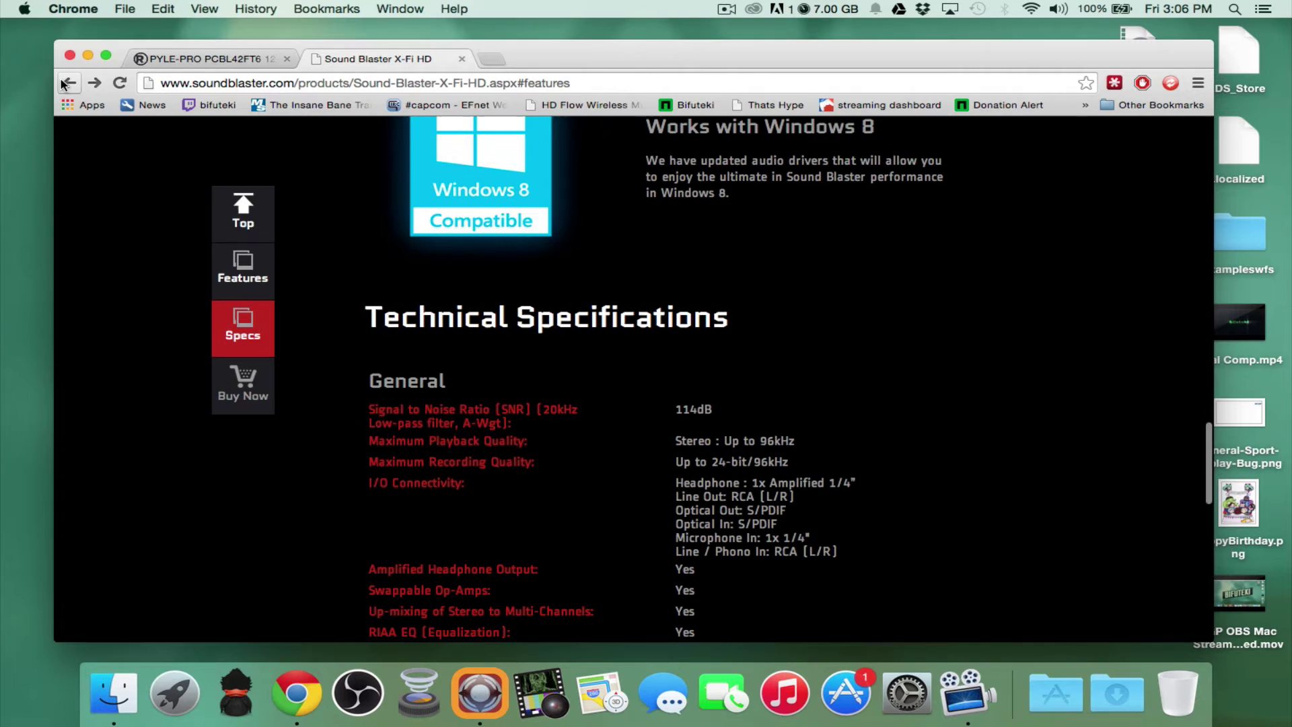
left_click(64, 82)
left_click(65, 82)
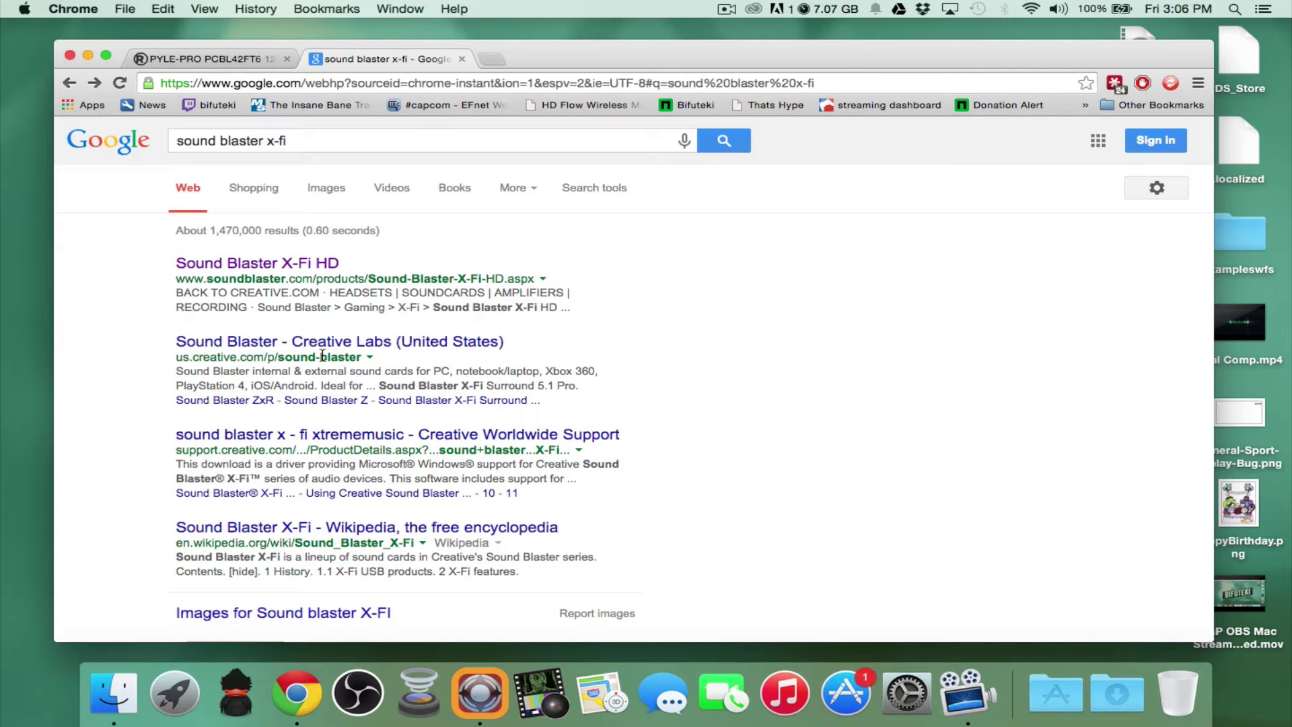
- Close the Chrome window, check the Intensity Shuttle input in Black Syphon, and bring OBS forward
left_click(185, 63)
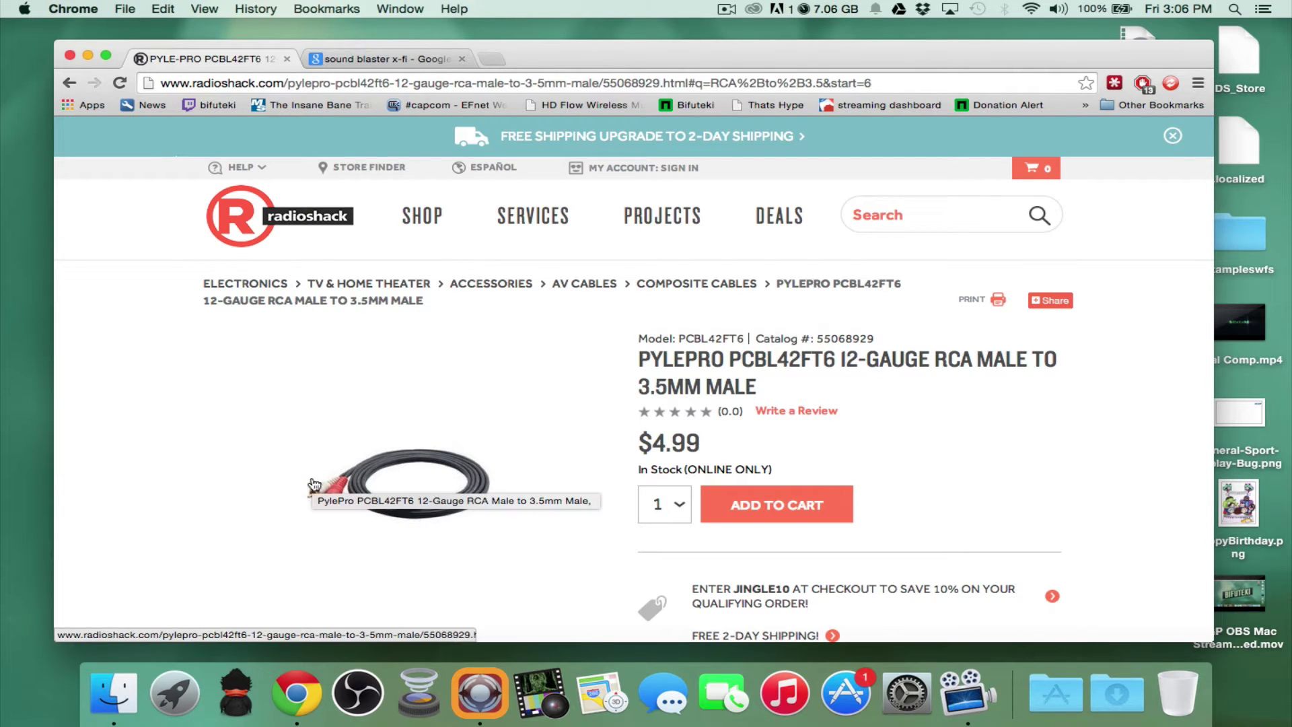
left_click(68, 57)
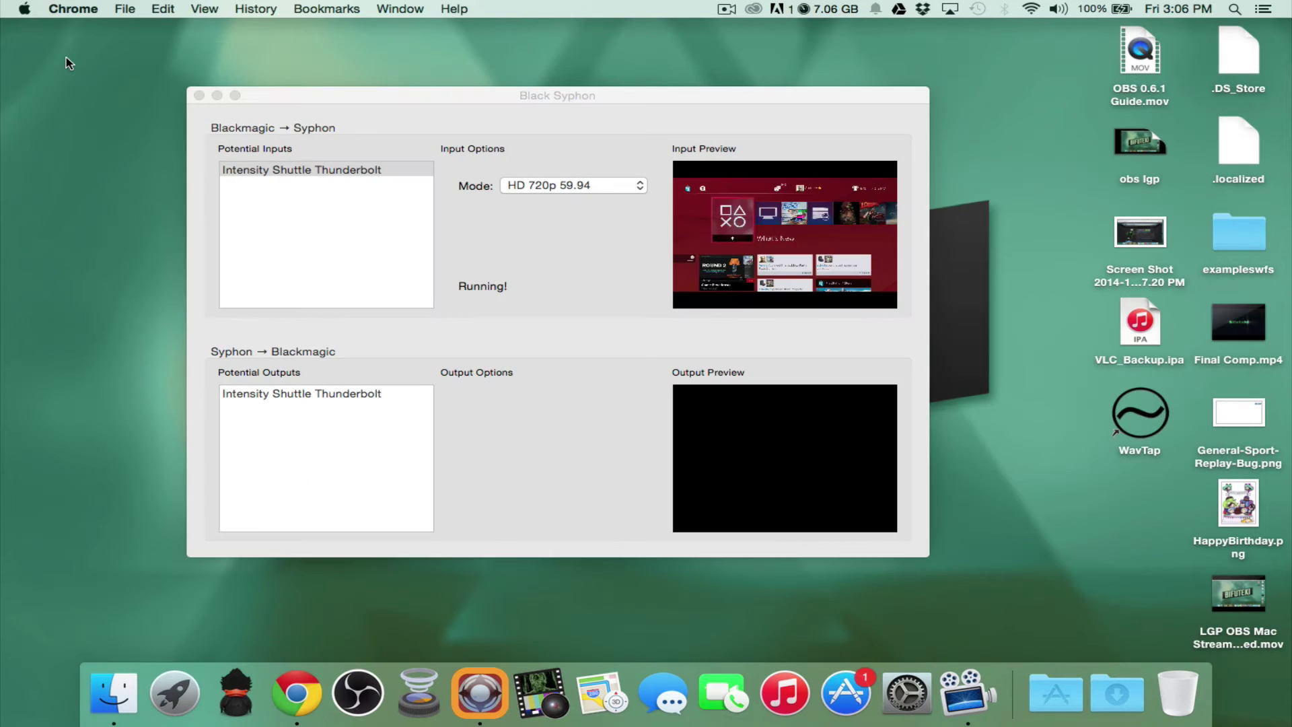
left_click(422, 99)
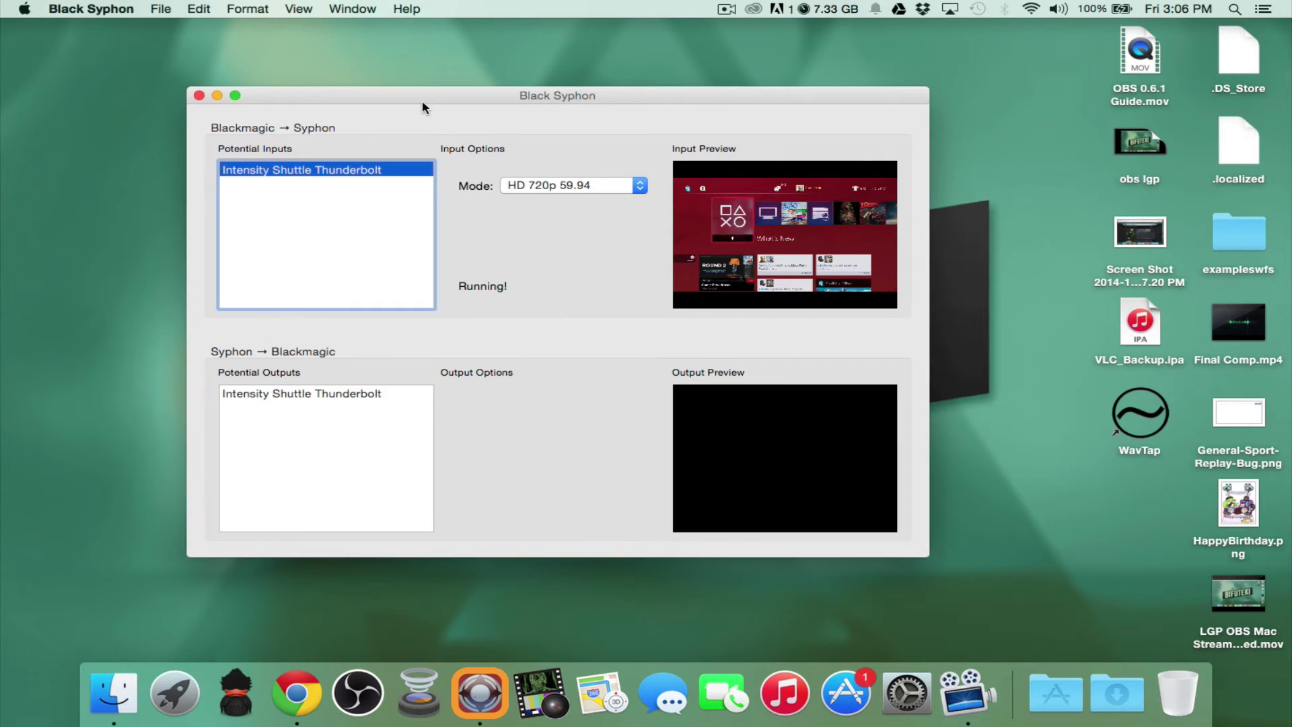
left_click(367, 705)
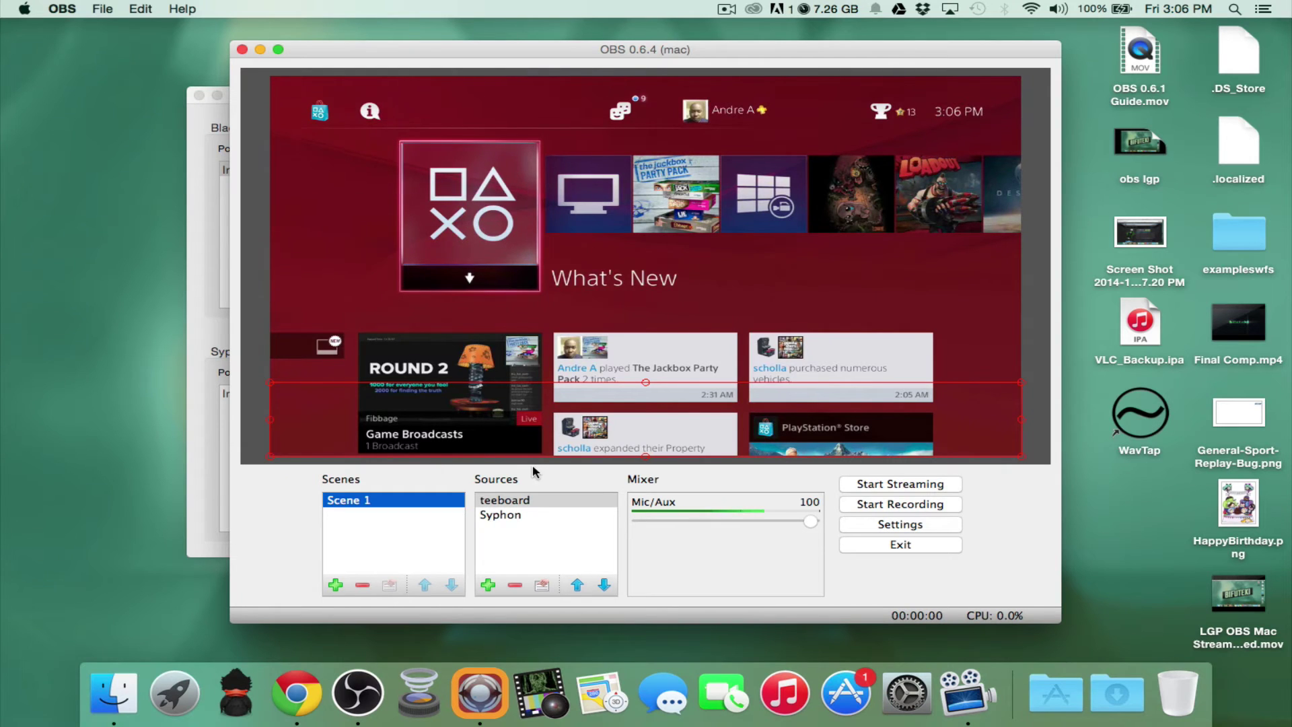
- Delete the teeboard and Syphon sources from Scene 1, confirming each removal
left_click(514, 585)
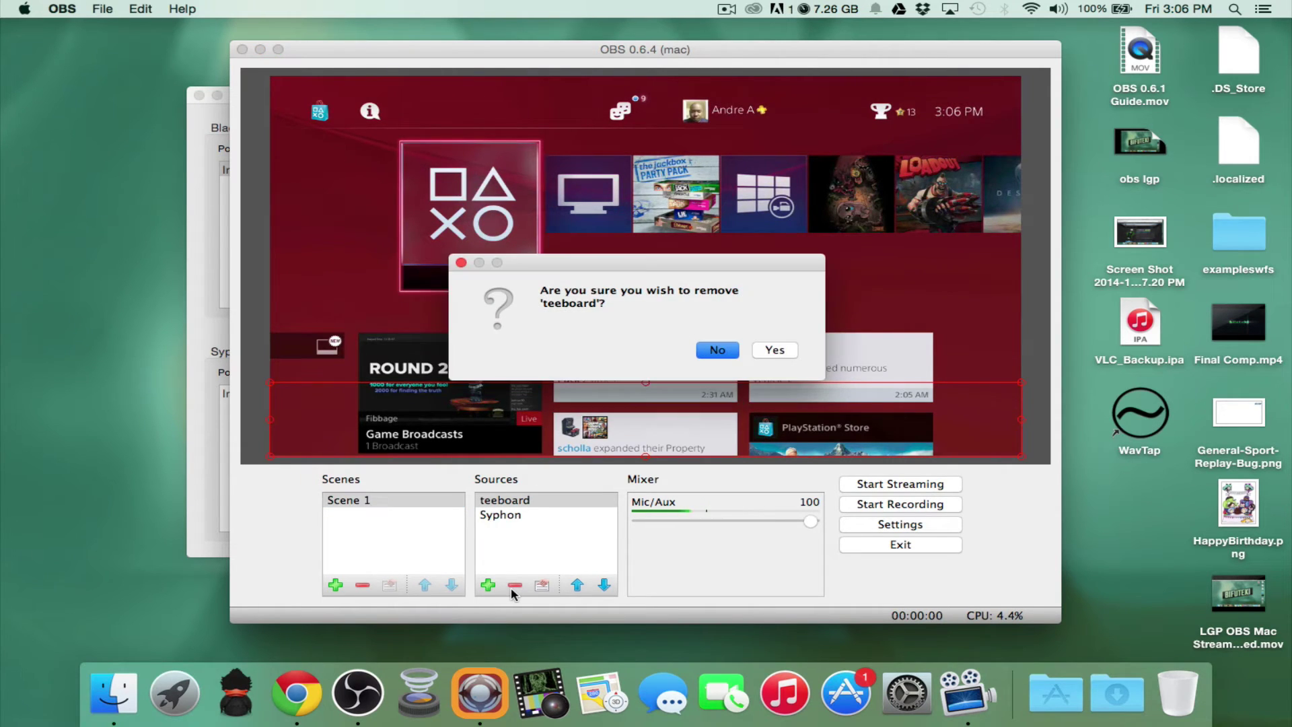
left_click(773, 350)
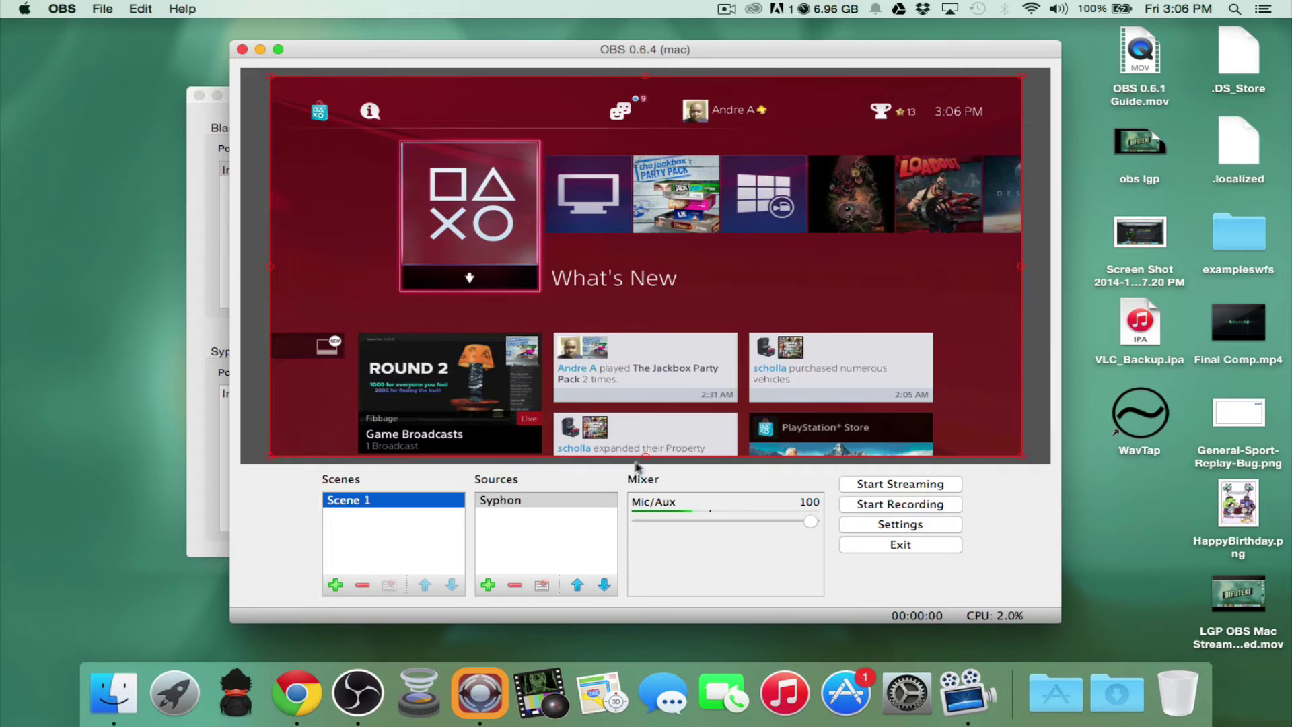
left_click(515, 584)
left_click(775, 350)
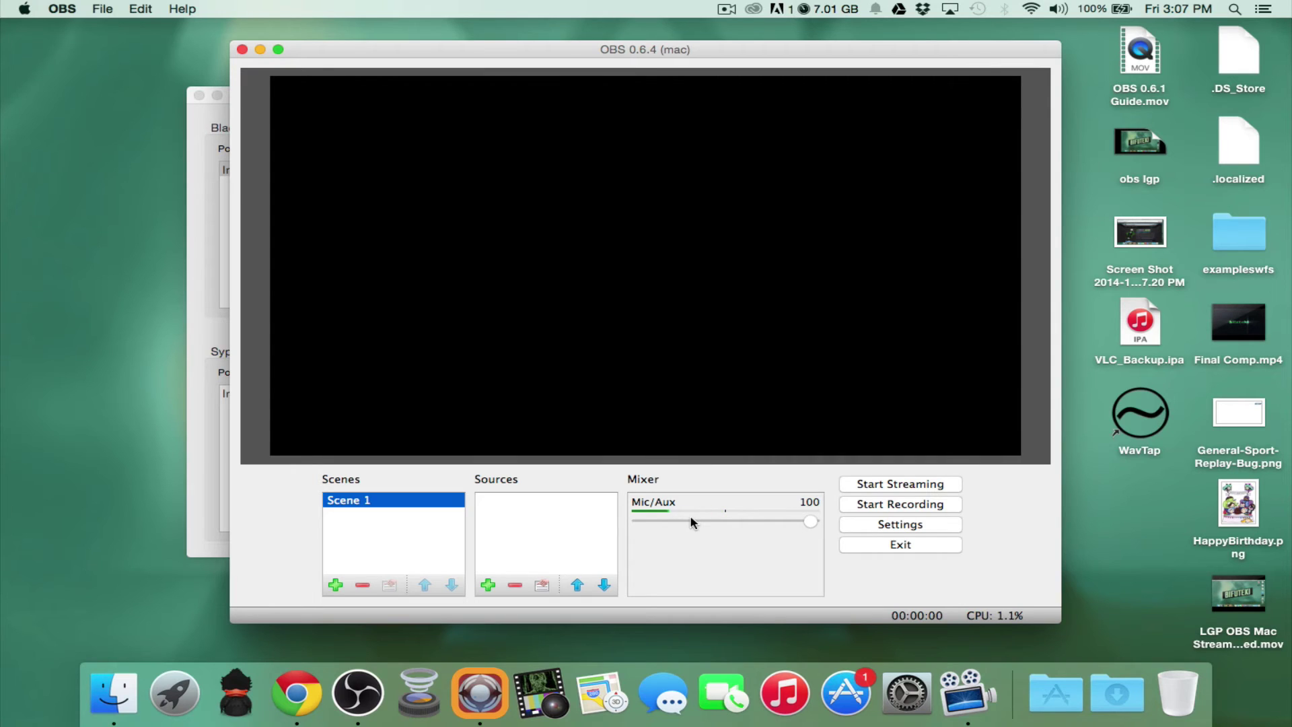
- Add a new Syphon source to Scene 1 named Console
left_click(488, 584)
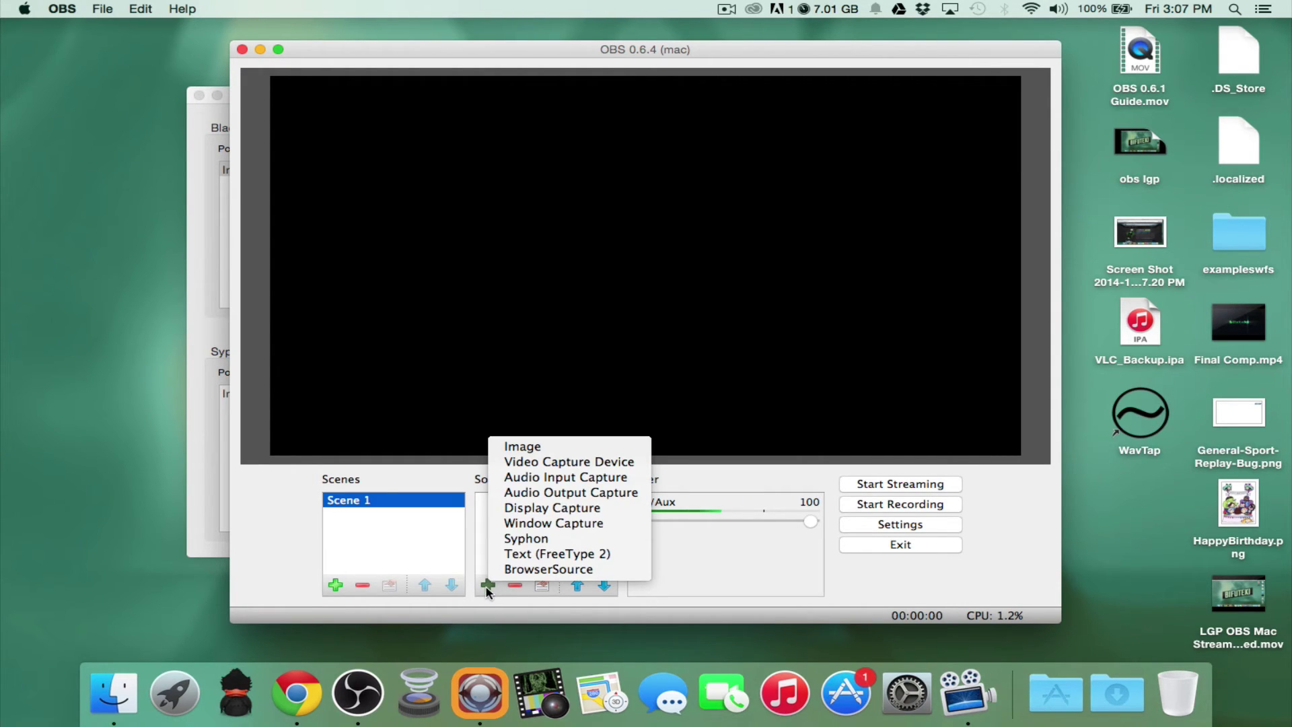
left_click(511, 539)
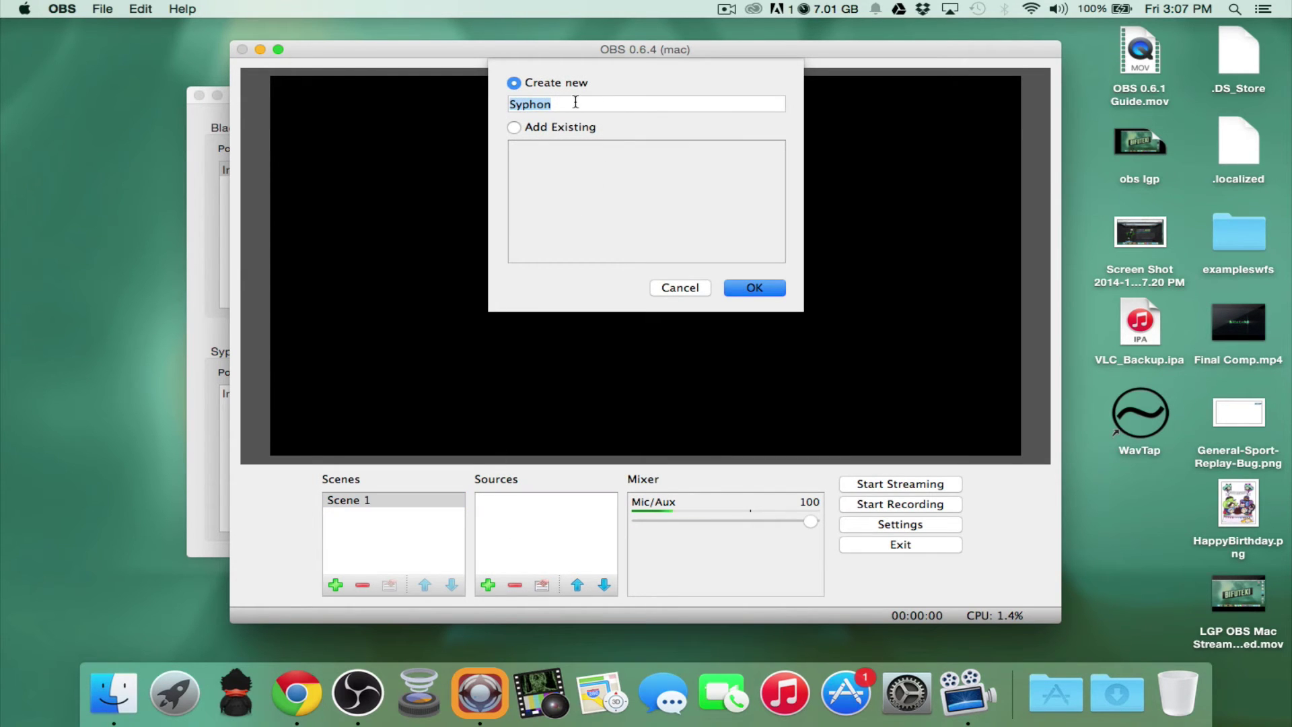
double_click(574, 103)
type("Black Syp")
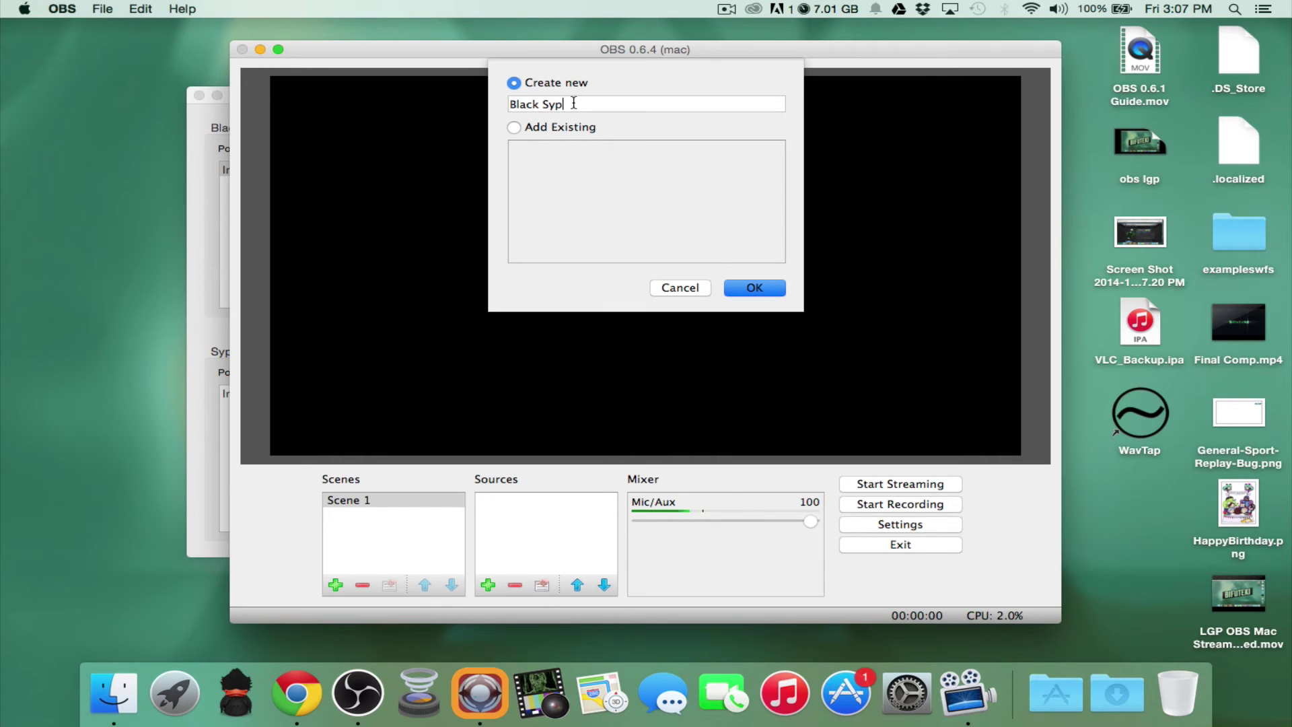
type("hon")
key("BackSpace")
key("BackSpace")
key("BackSpace")
key("BackSpace")
key("BackSpace")
key("BackSpace")
key("BackSpace")
key("BackSpace")
key("BackSpace")
key("BackSpace")
type("Conso")
key("Return")
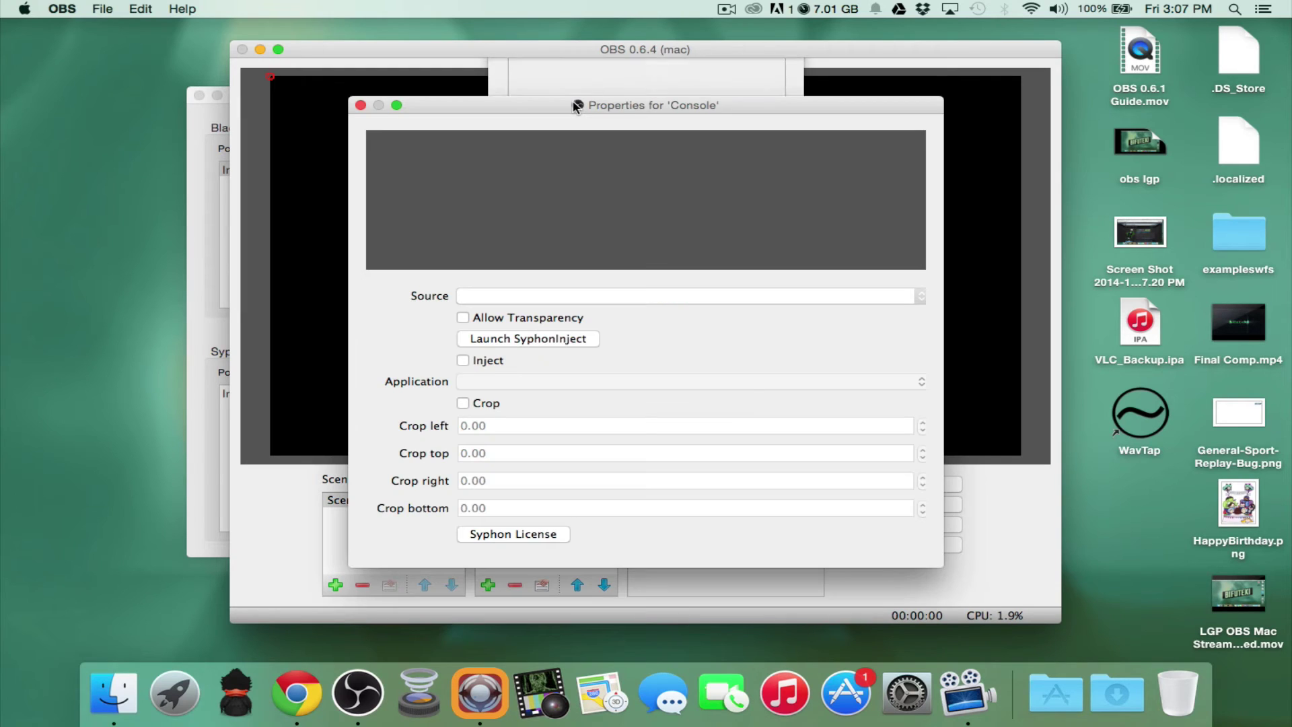
- Set Console's source to the [Black Syphon] Intensity Shuttle Thunderbolt feed and close its properties
left_click(465, 289)
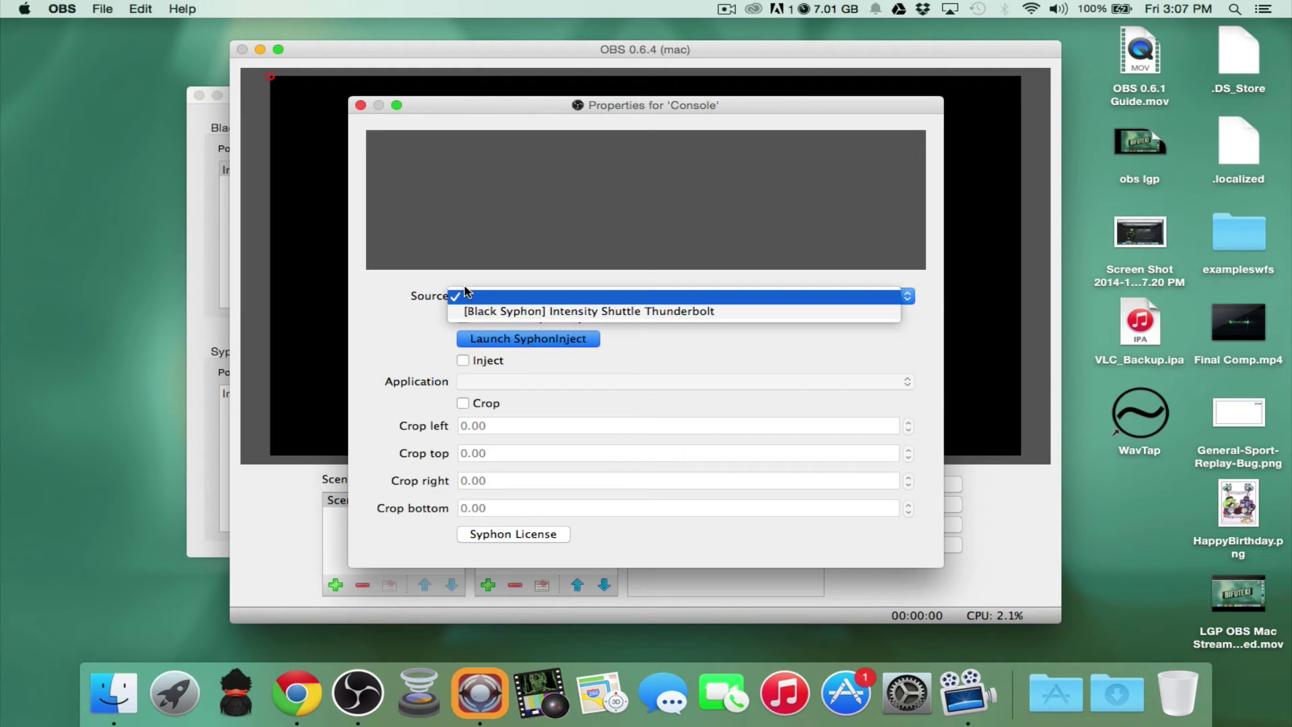
left_click(478, 322)
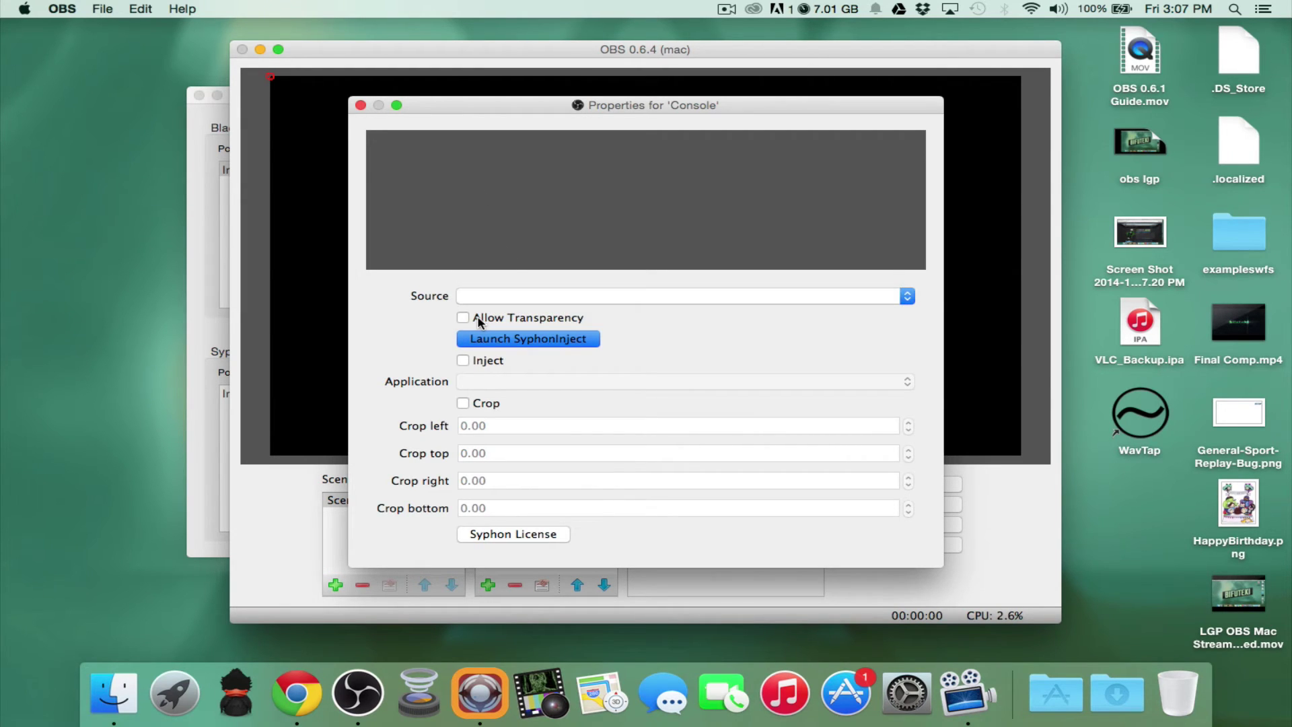
left_click(473, 308)
left_click(473, 310)
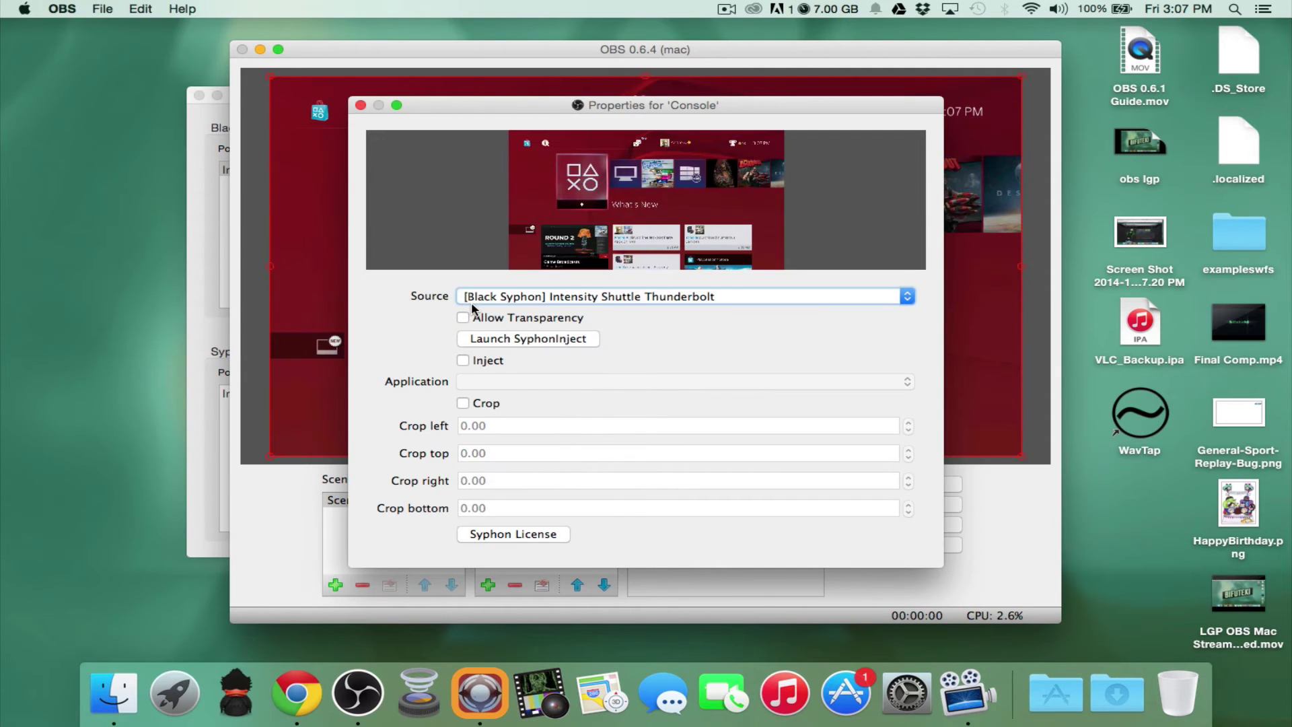
left_click(360, 106)
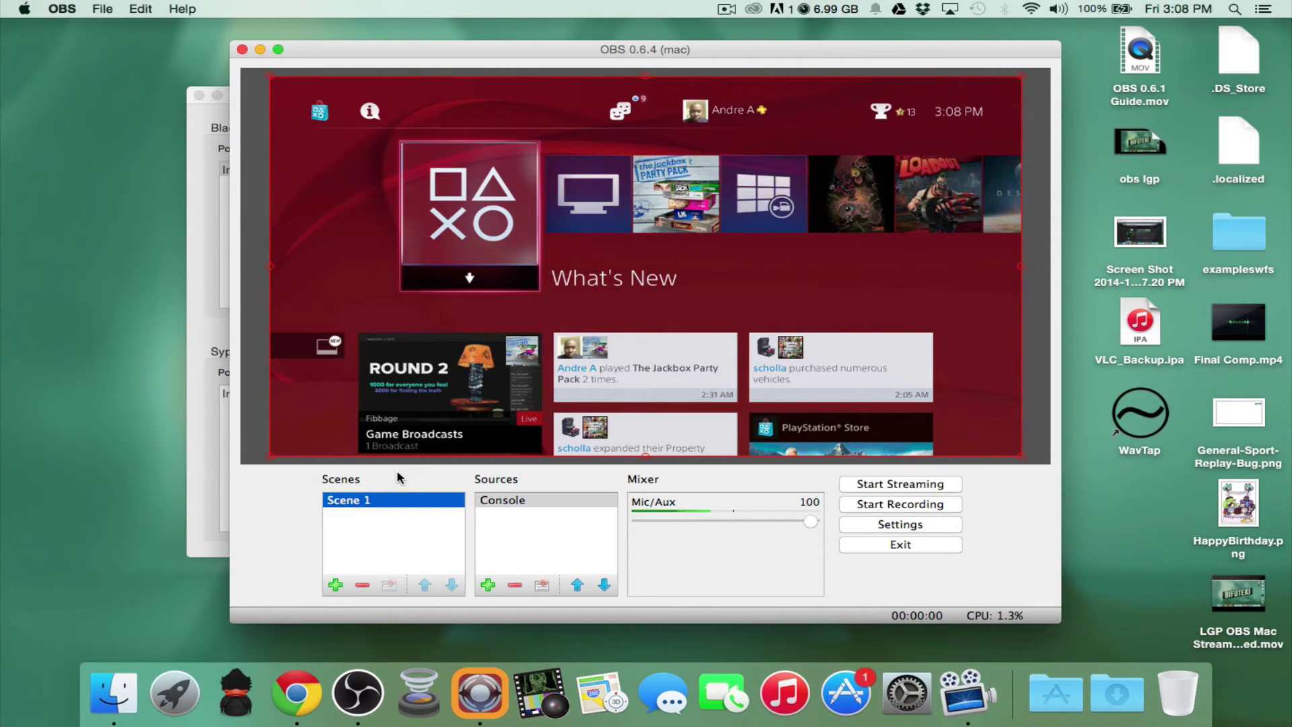
- Set OBS's Mic/Auxiliary Audio Device to Built-in Input and save the settings
left_click(890, 525)
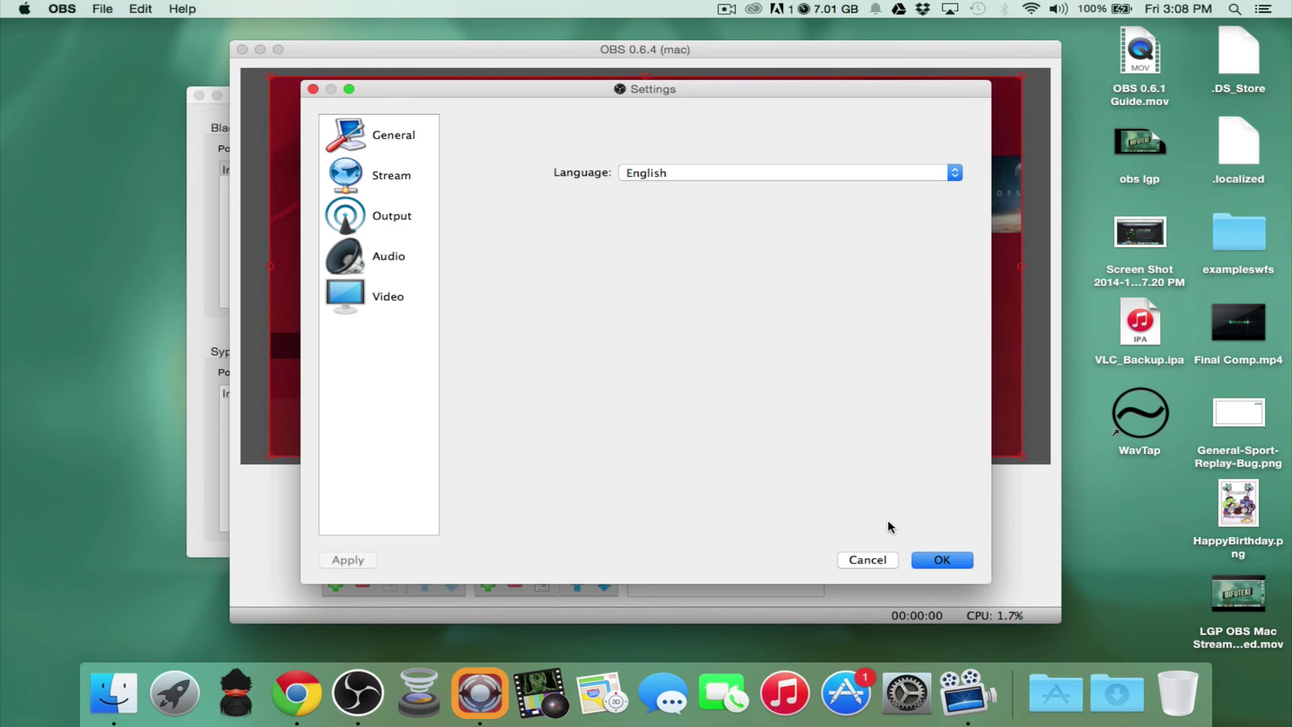
left_click(403, 261)
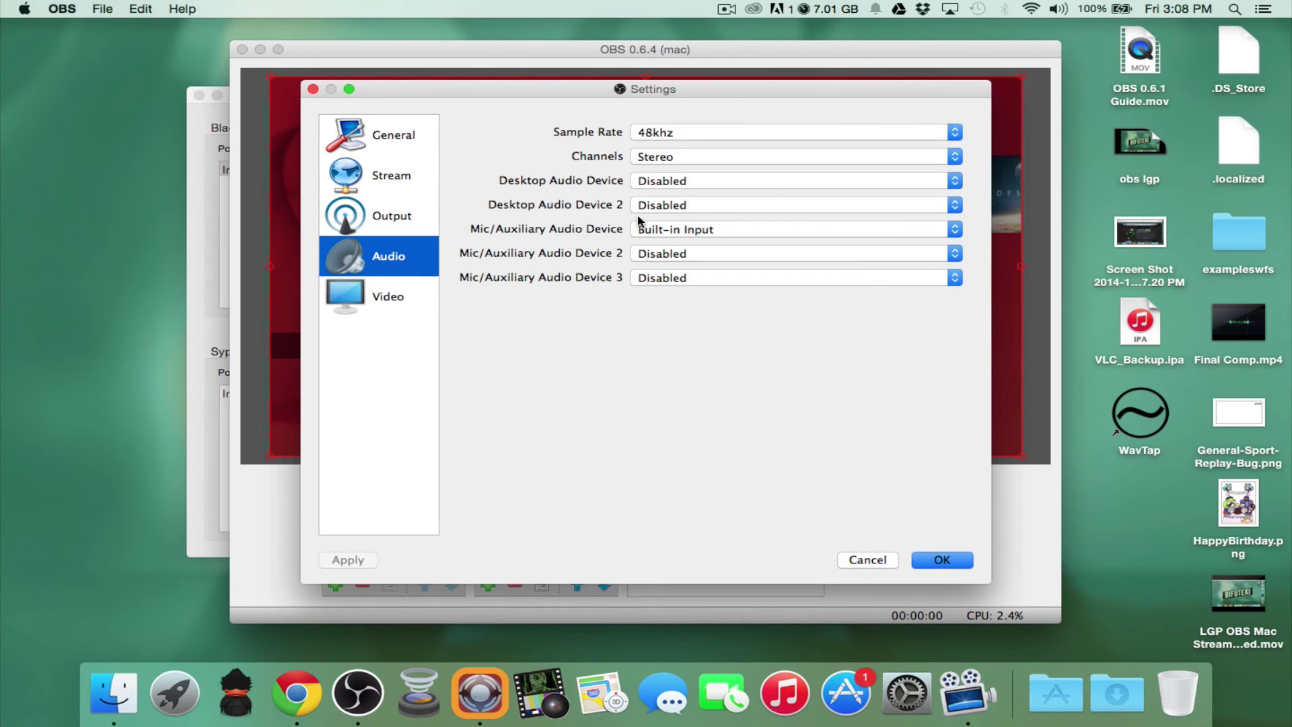
left_click(661, 231)
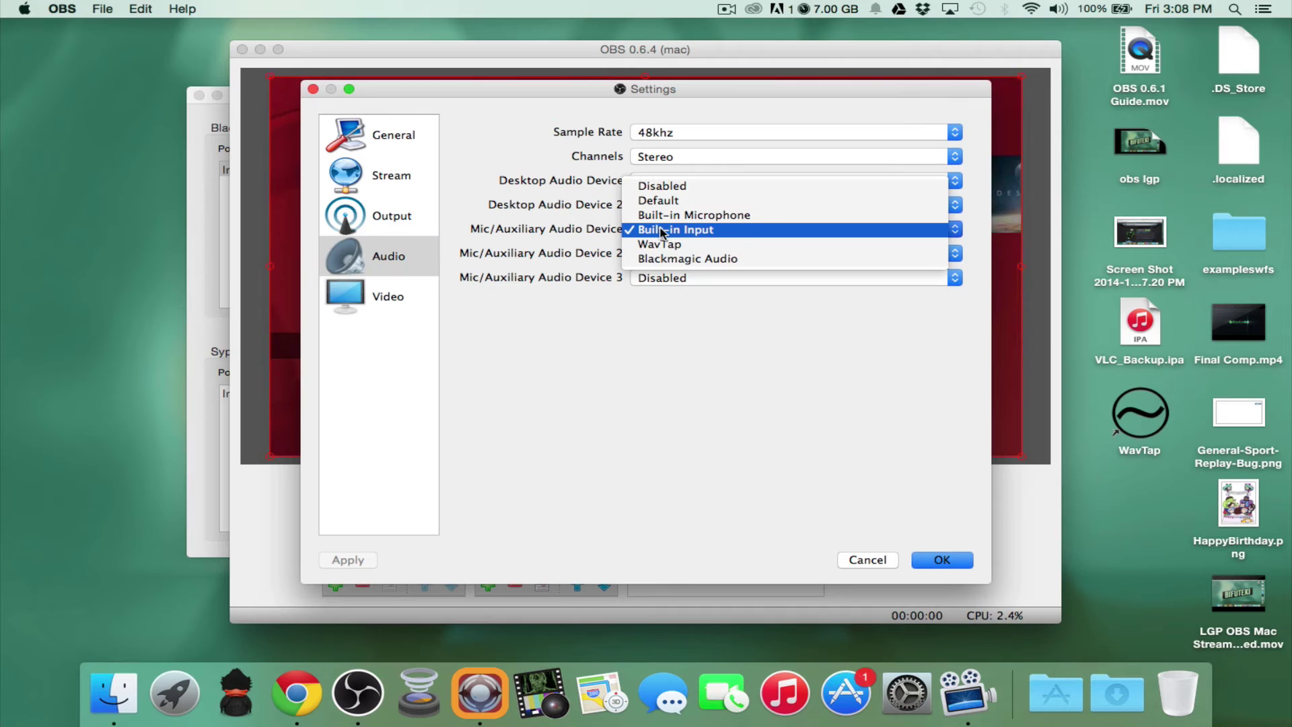
left_click(661, 229)
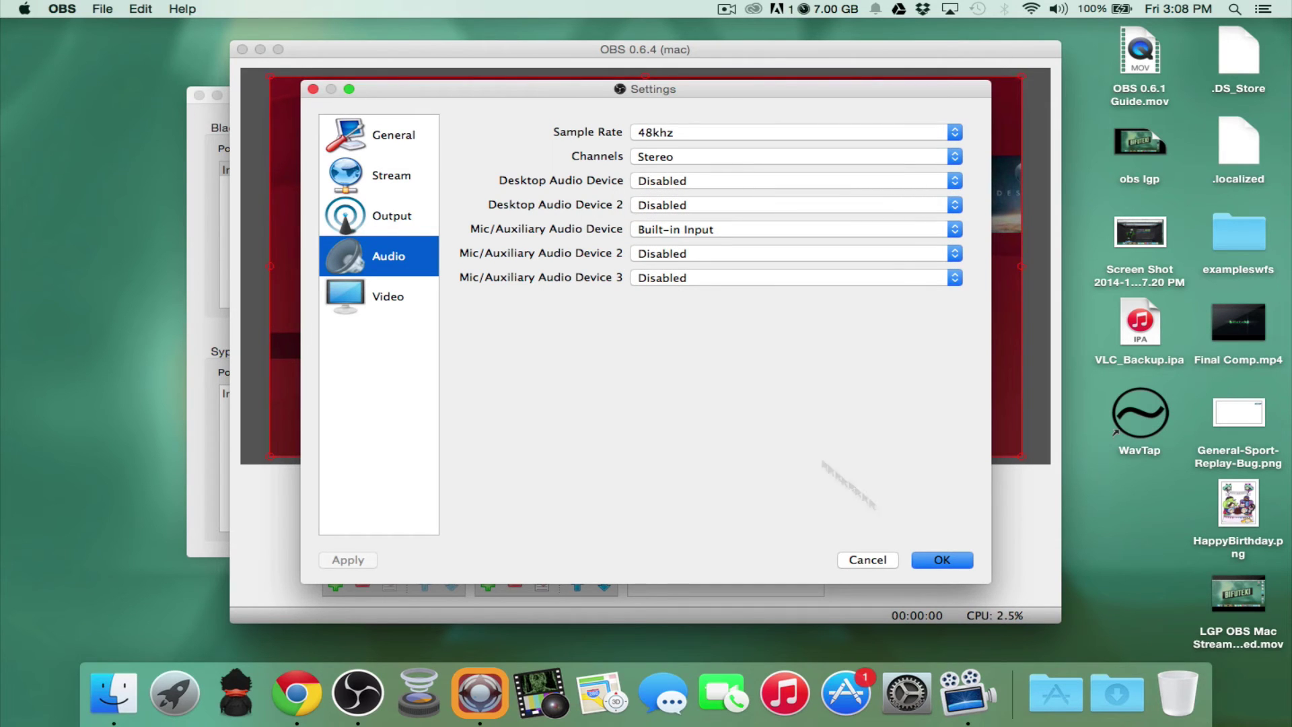
left_click(942, 560)
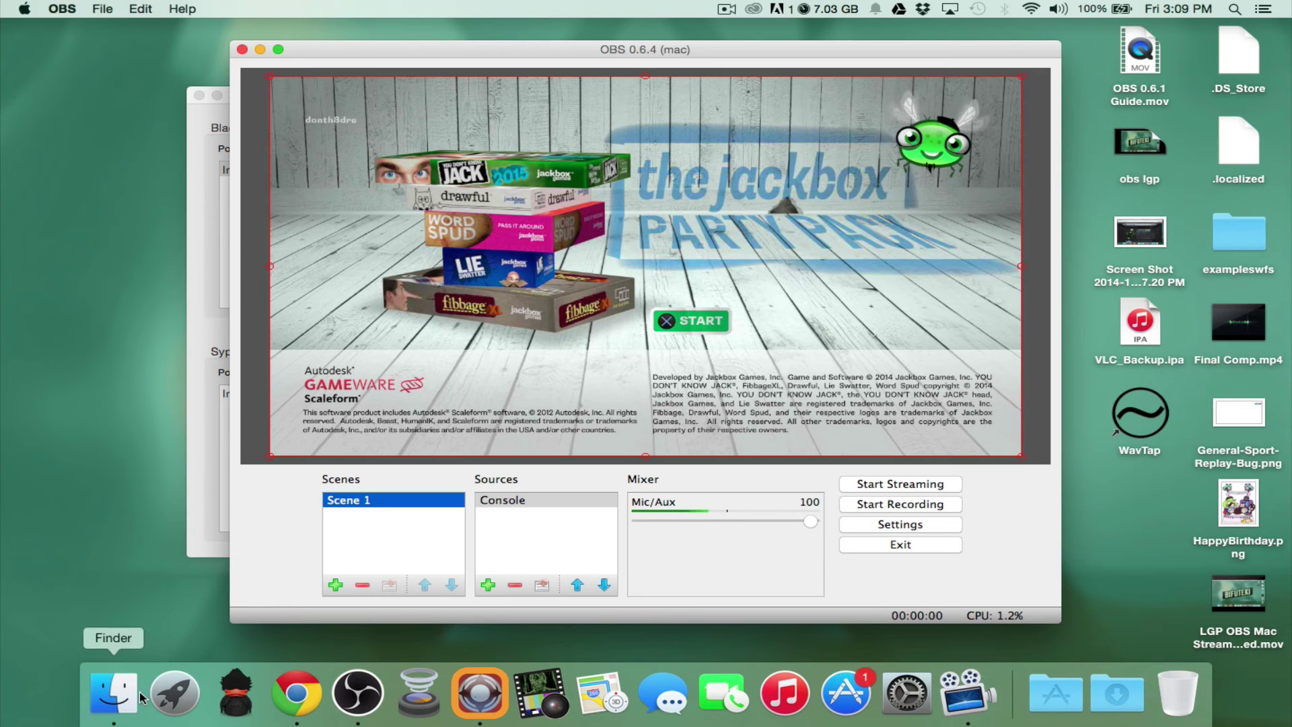
- Open Chrome and load amazon.com
left_click(296, 693)
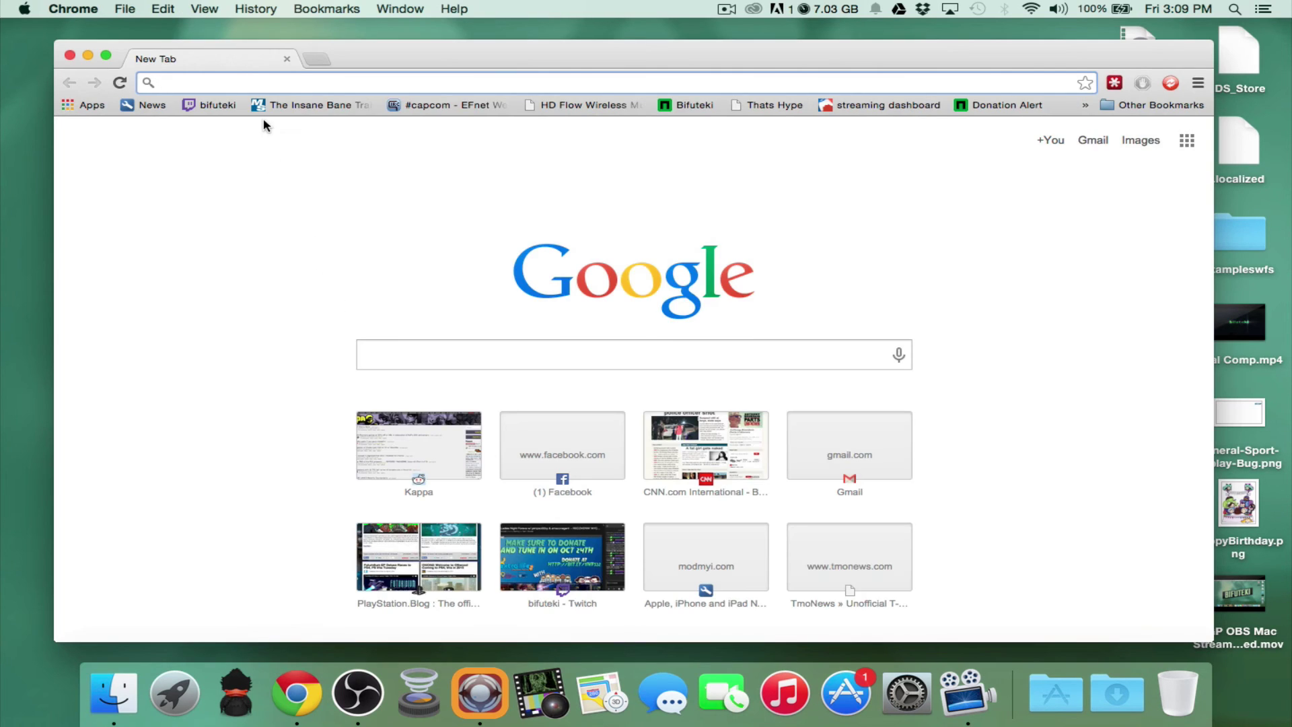
type("amazon.com")
key("Return")
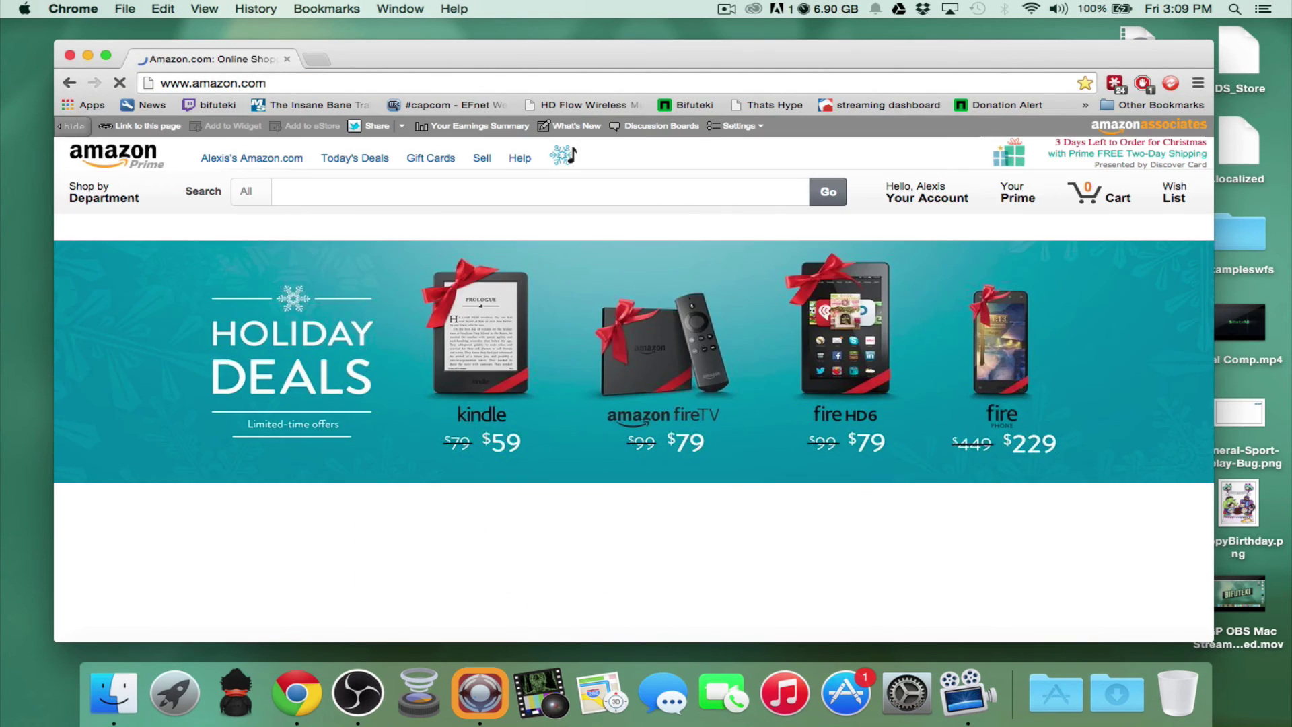
- Search Amazon for 'rca to 3.5mm' and open the Belkin Audio Y Cable Splitter listing
left_click(311, 189)
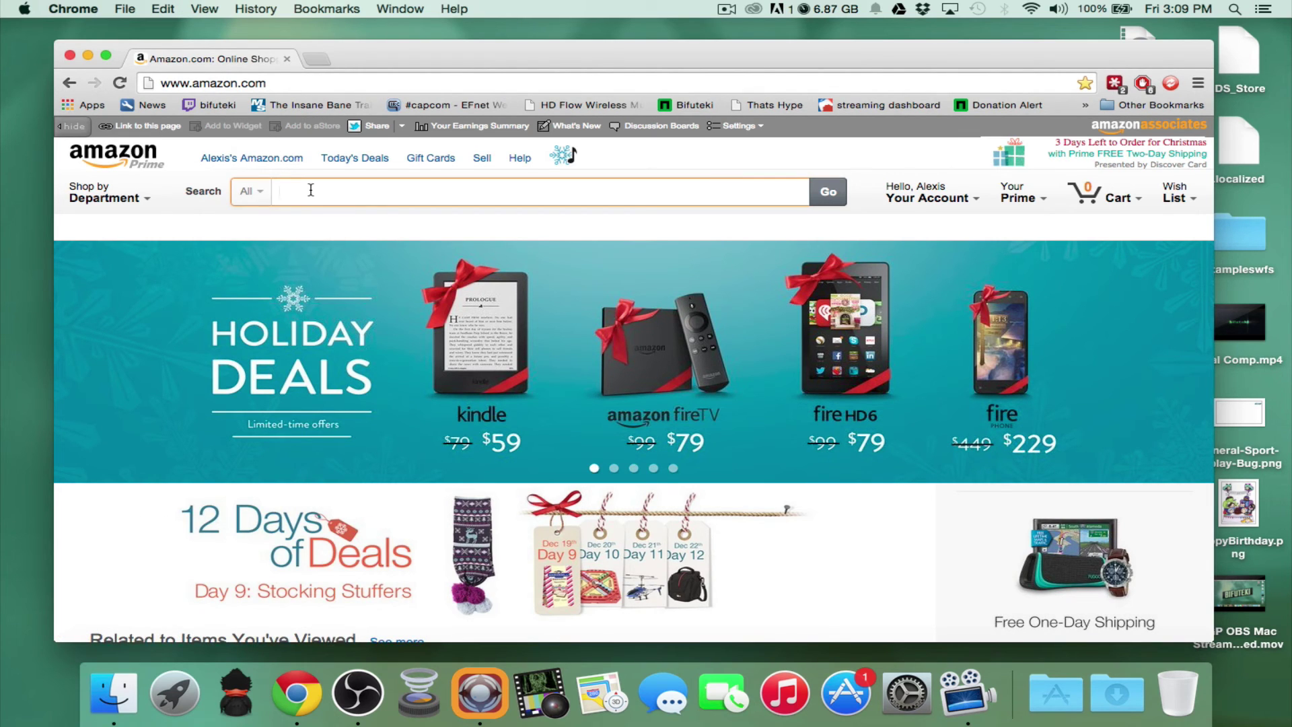
type("RCA to")
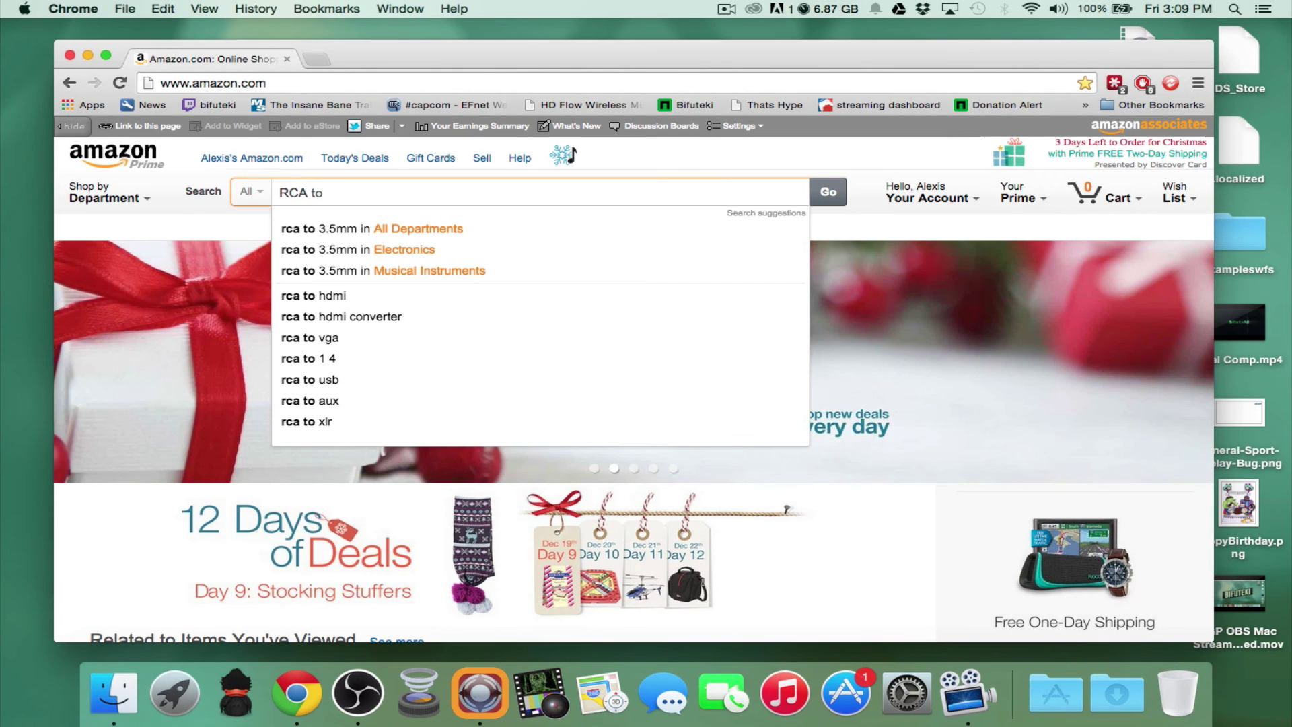
key("Down")
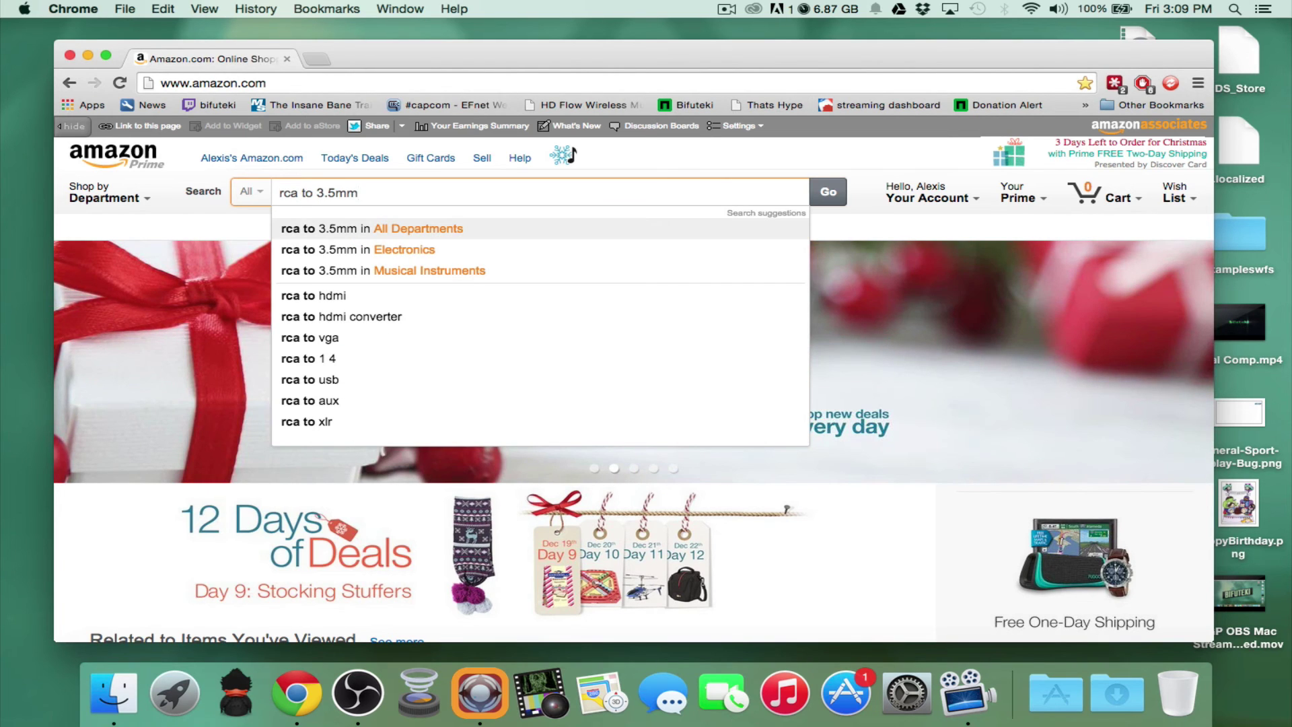
key("Return")
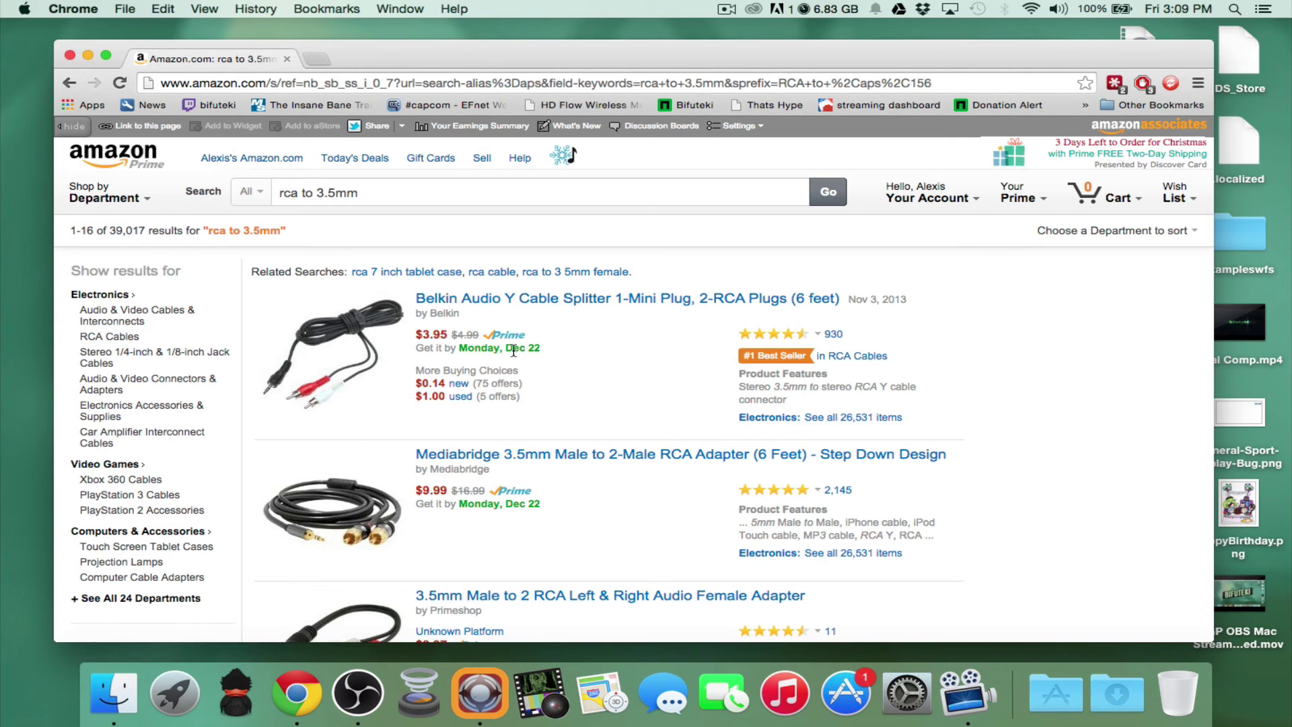
left_click(624, 298)
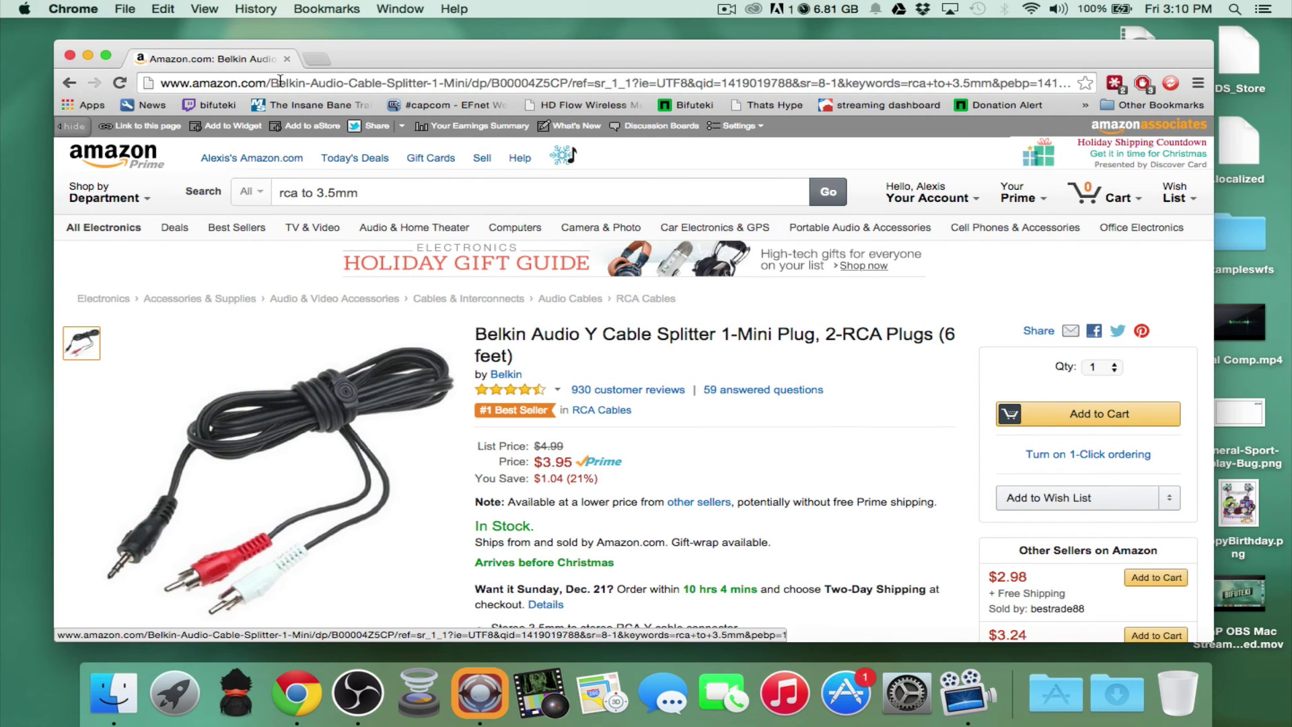
left_click(288, 57)
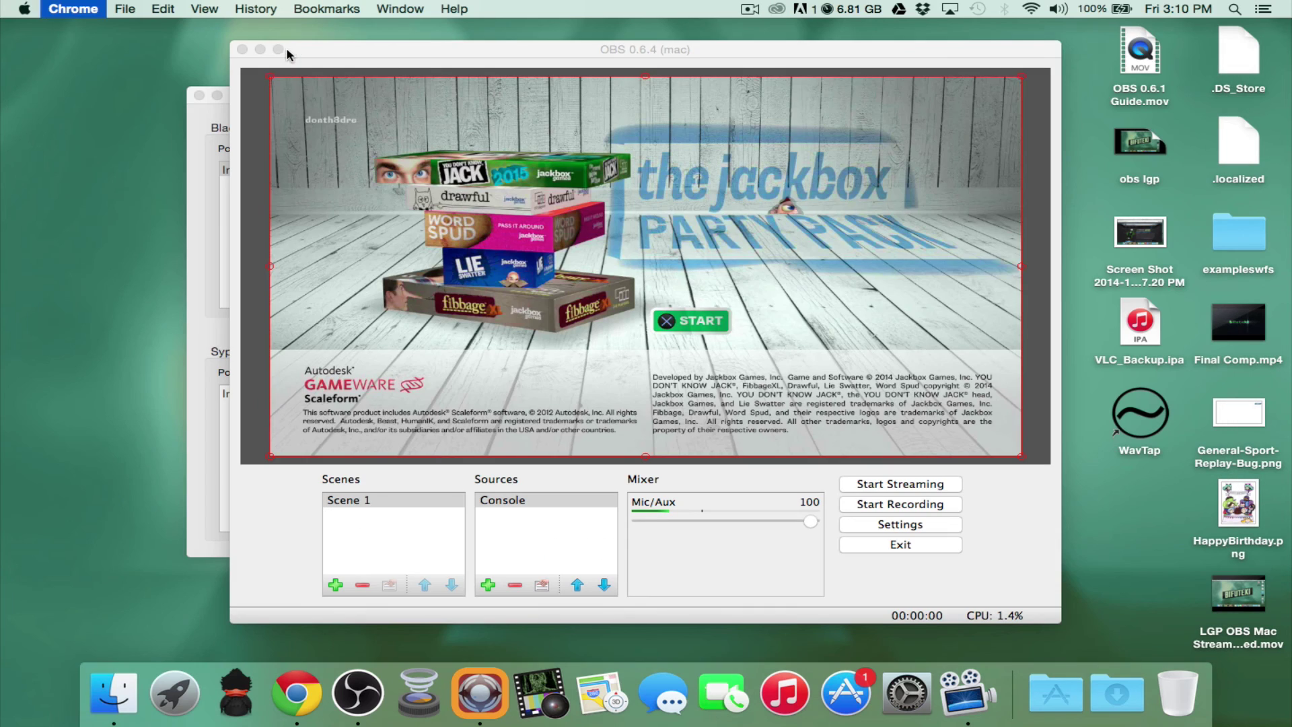
left_click(374, 225)
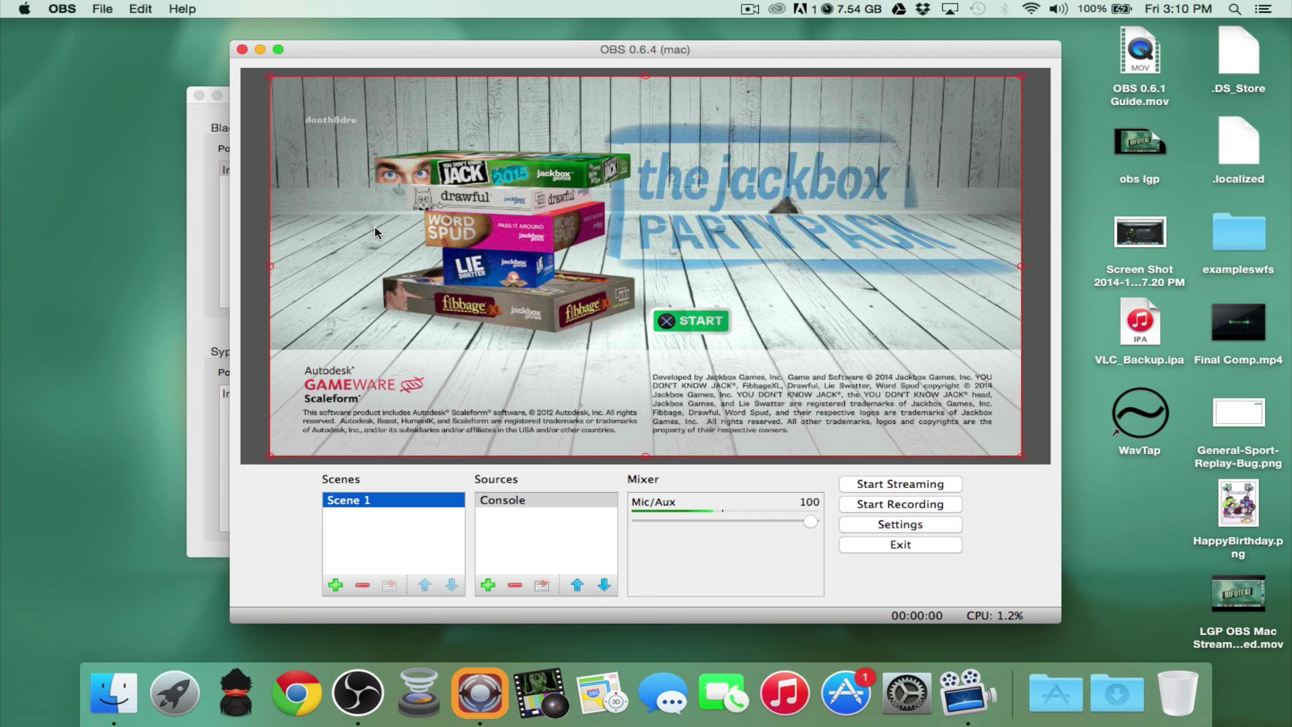
left_click(23, 9)
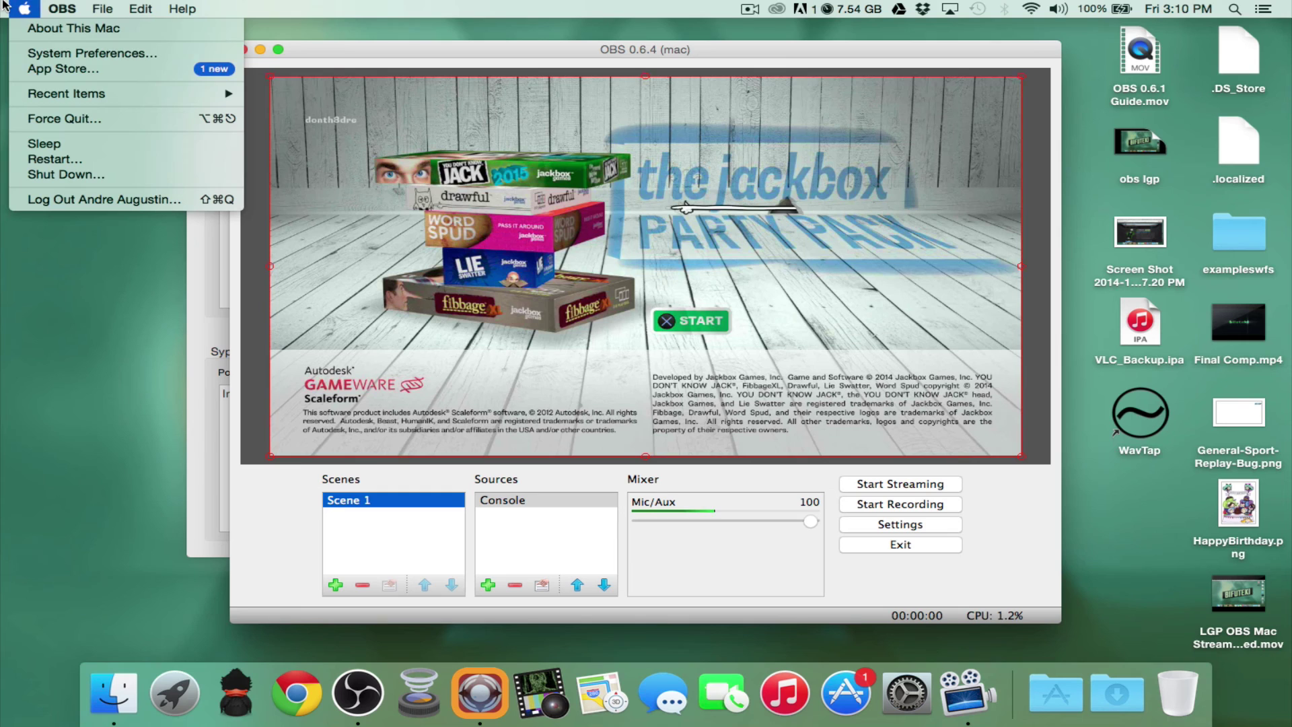
left_click(34, 56)
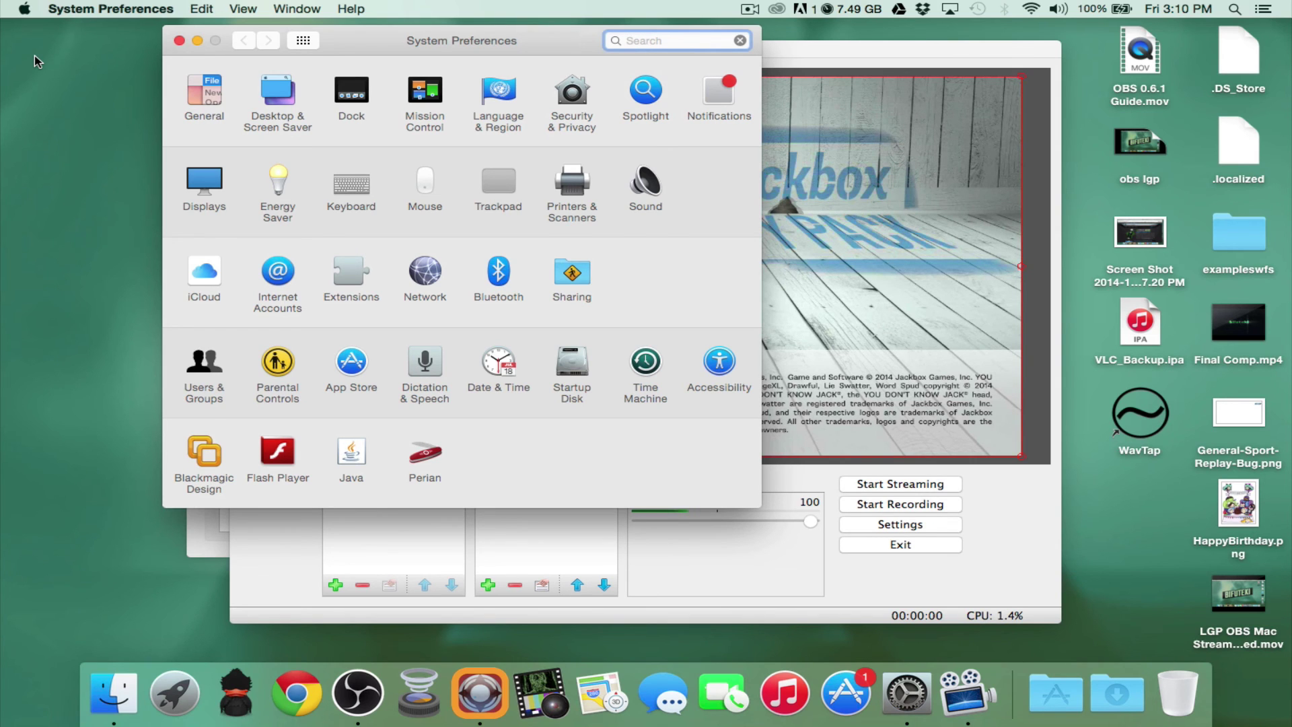
key("super+q")
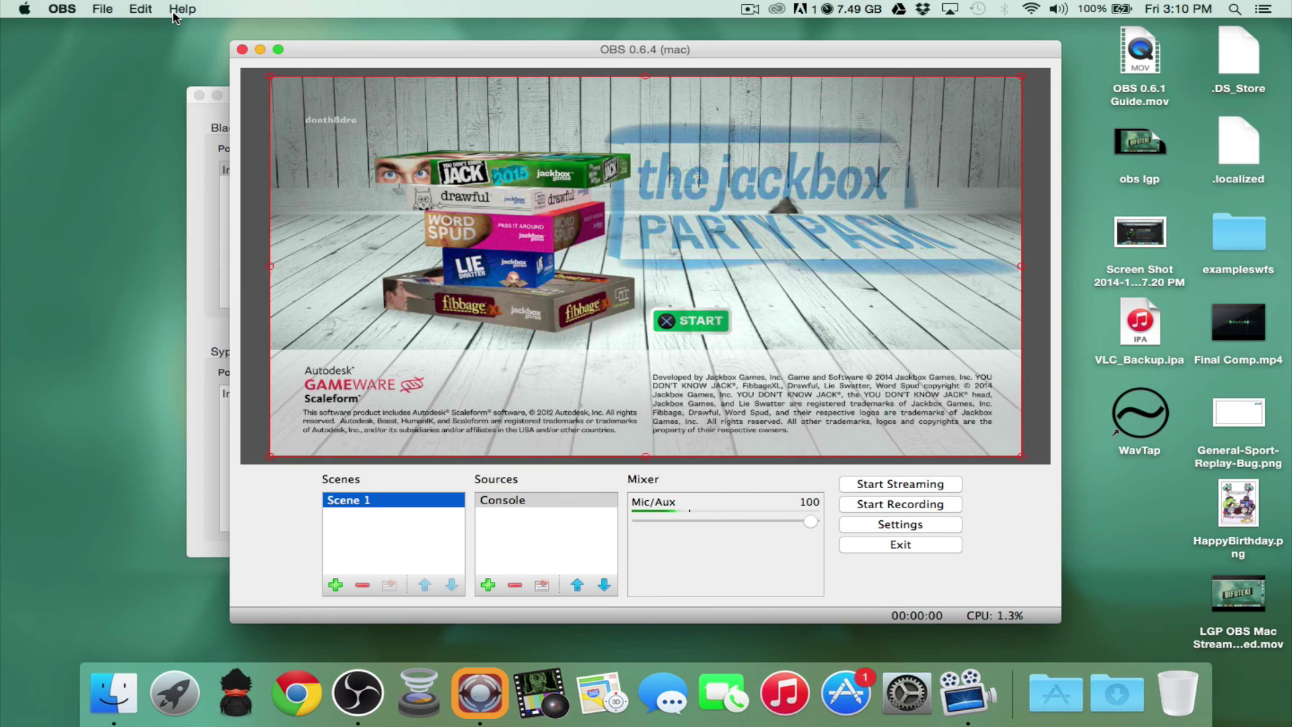